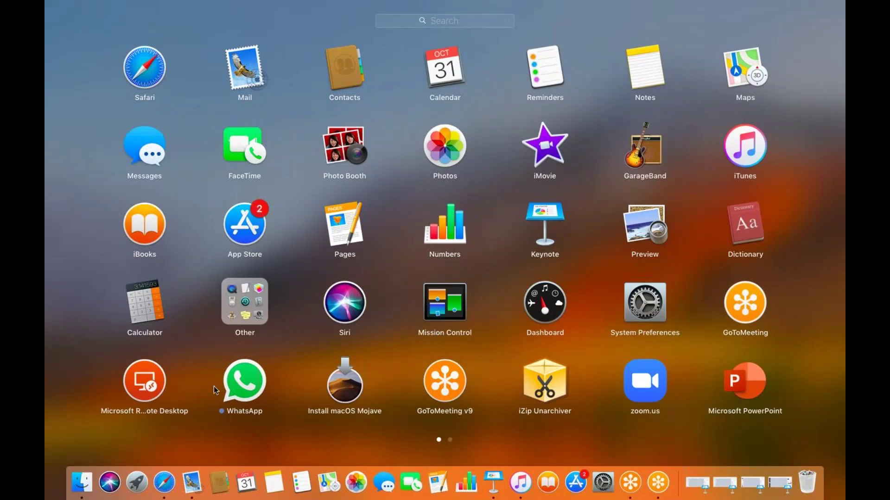
click(144, 387)
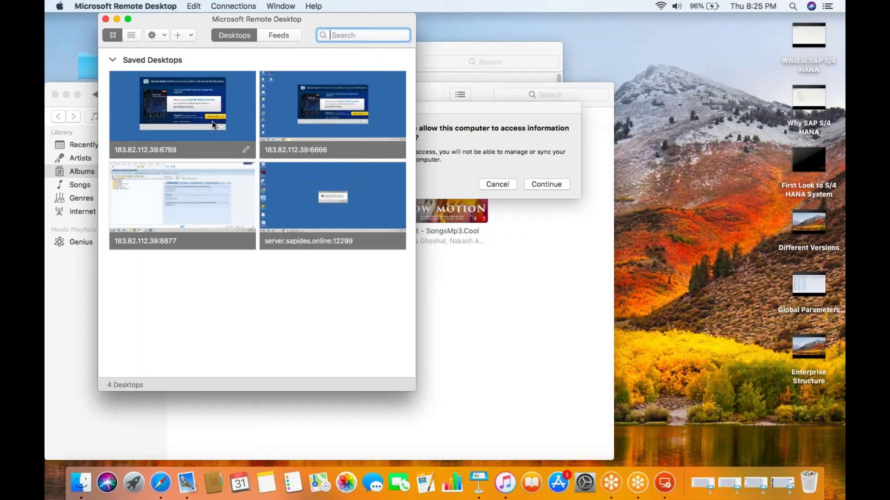
double_click(198, 197)
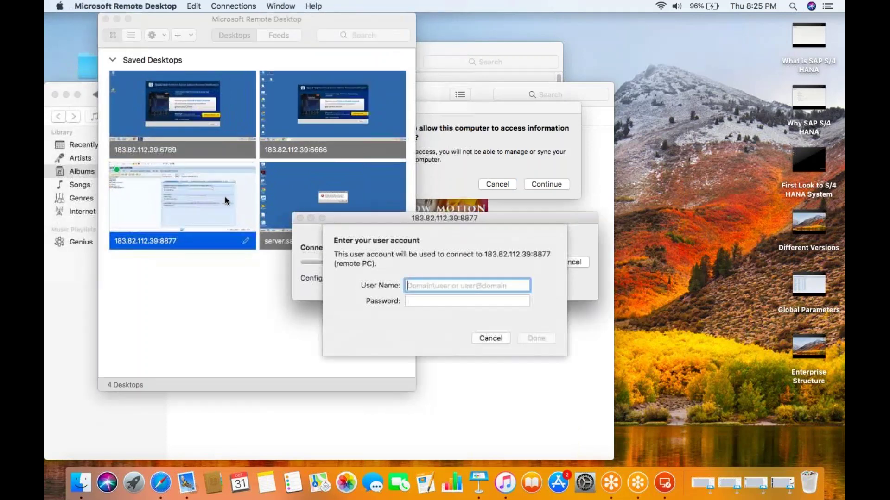
text(ssuser1)
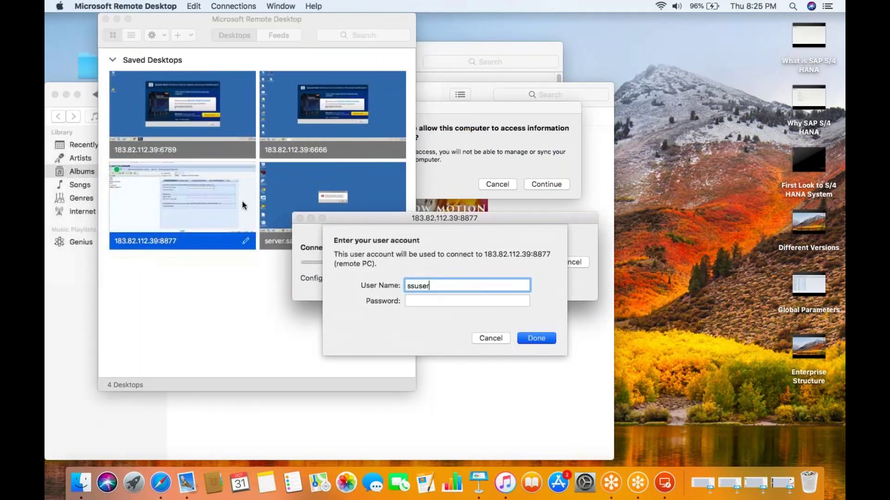
key(Tab)
text(********)
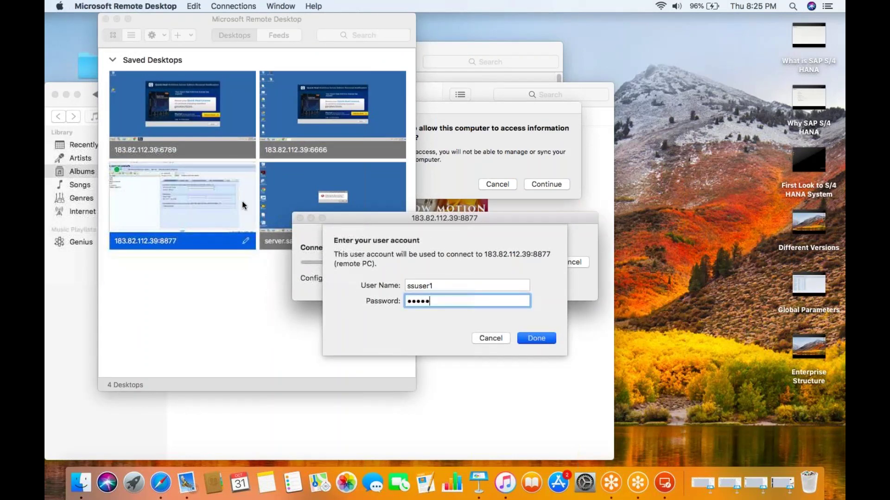
key(Return)
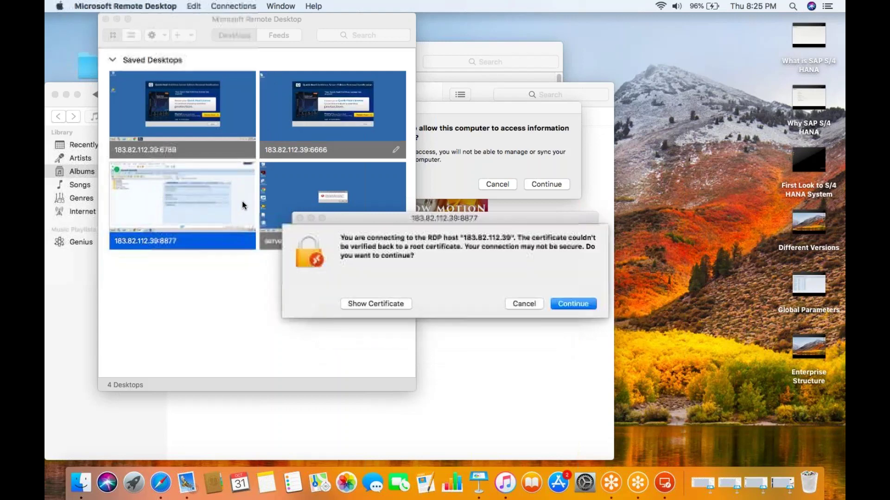
click(563, 302)
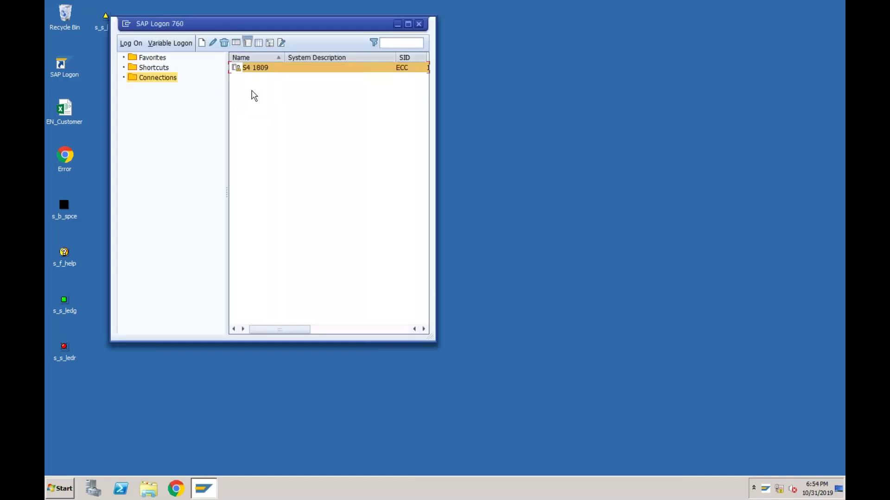
- Log on to the S4 1809 system with the user's SAP name and password
double_click(255, 68)
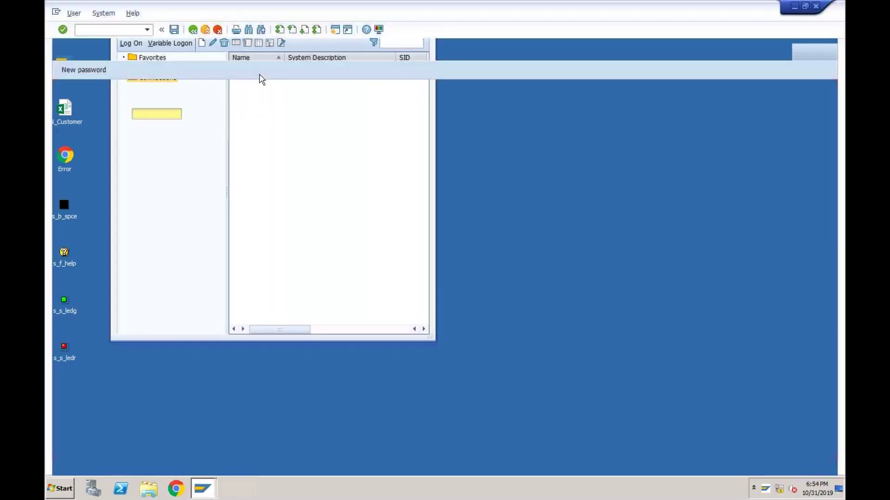
text(Vikram)
key(Tab)
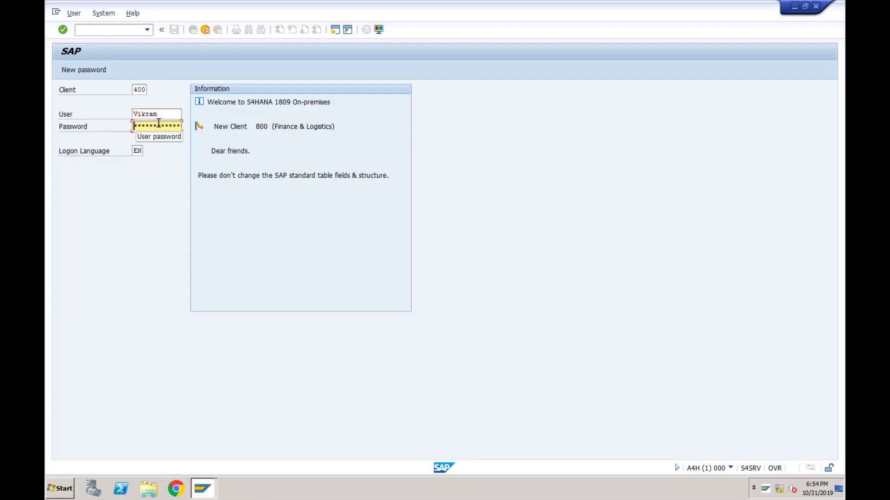
text(****)
key(Return)
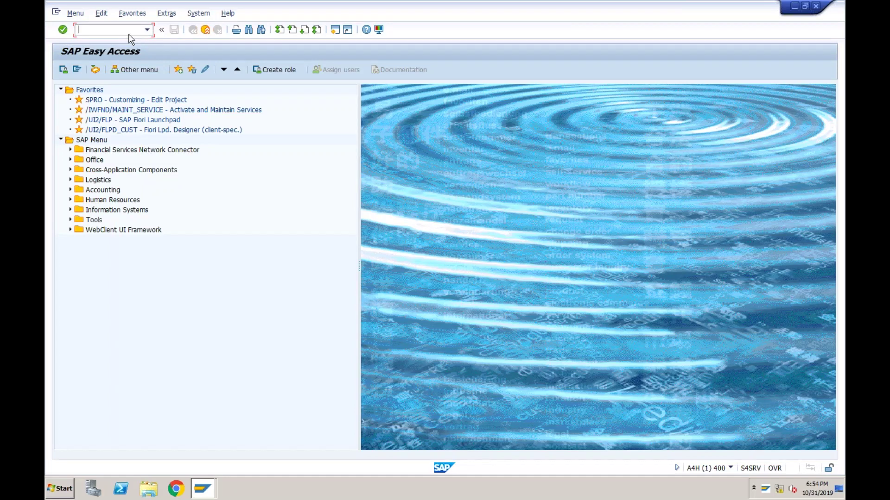
- Run SPRO and open the SAP Reference IMG
text(spro)
key(Return)
click(114, 70)
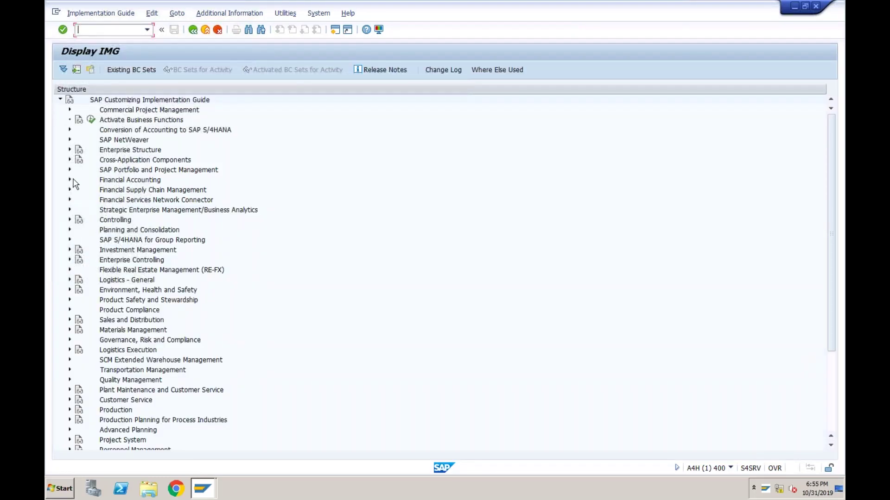
- Under Financial Accounting > Global Settings > Ledgers > Ledger, execute Define Settings for Ledgers and Currency Types
click(70, 181)
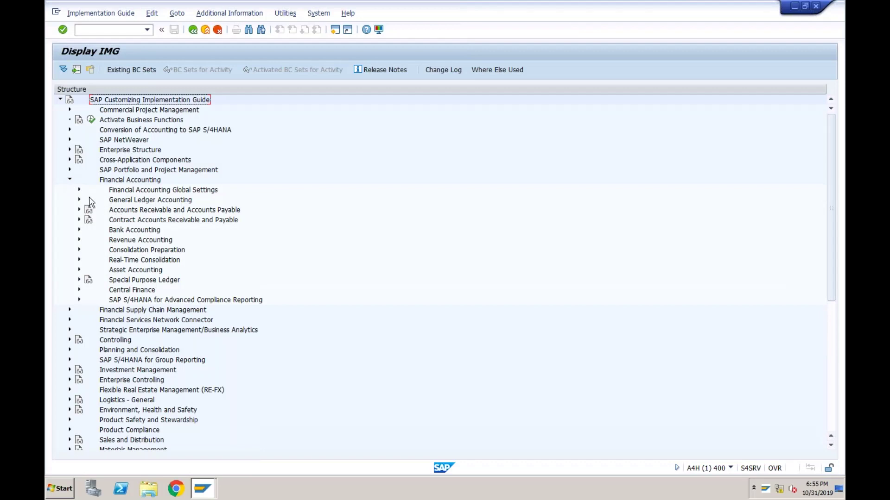
click(79, 191)
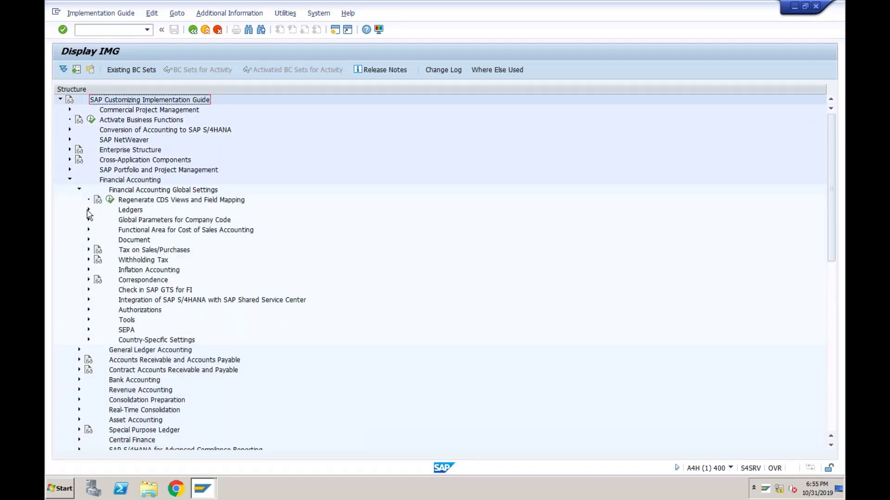
click(89, 211)
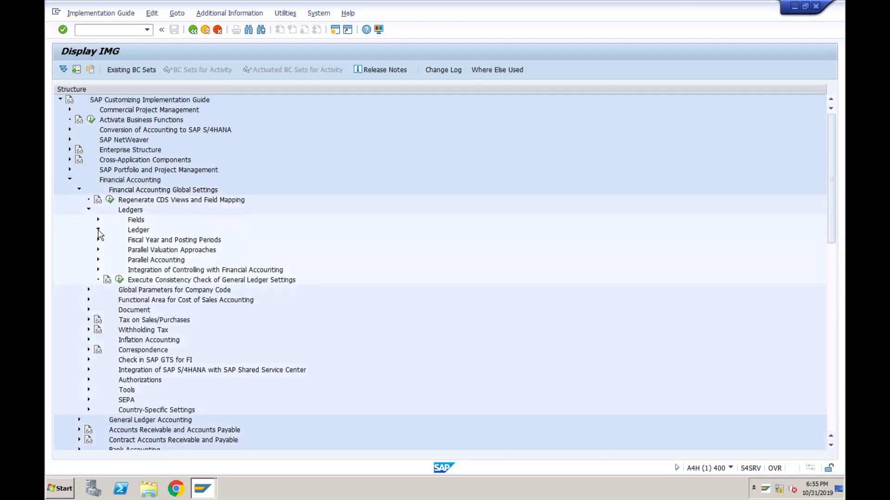
click(98, 231)
click(155, 241)
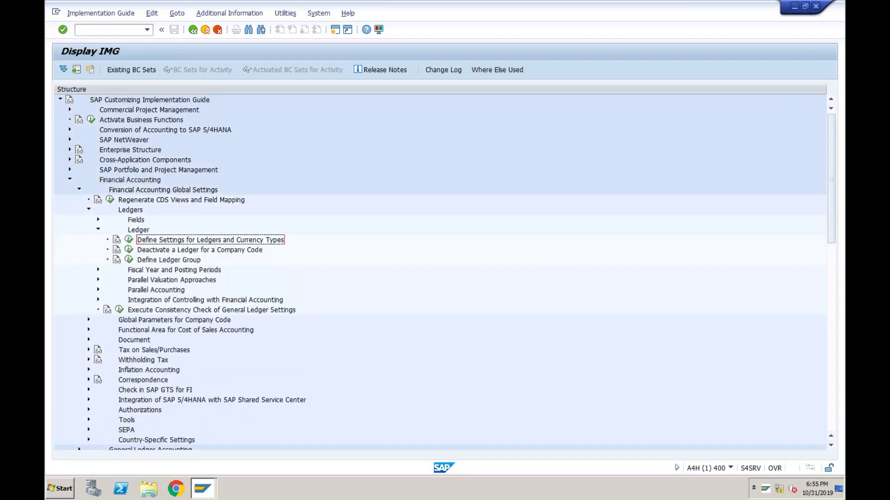
click(129, 239)
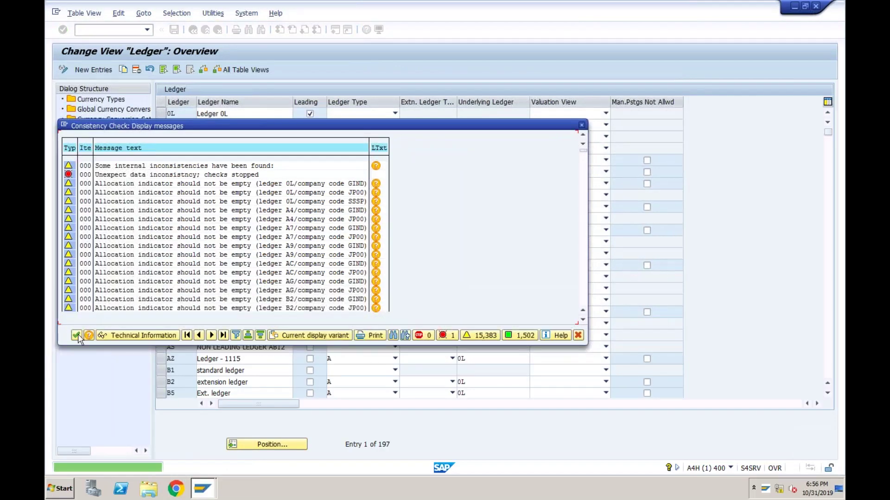
- Close the consistency check messages and position the ledger table on T7
click(76, 335)
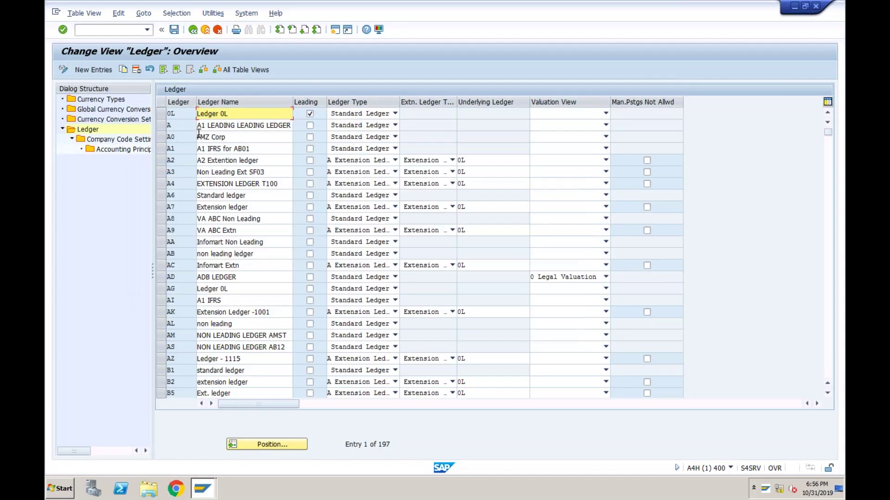
click(185, 116)
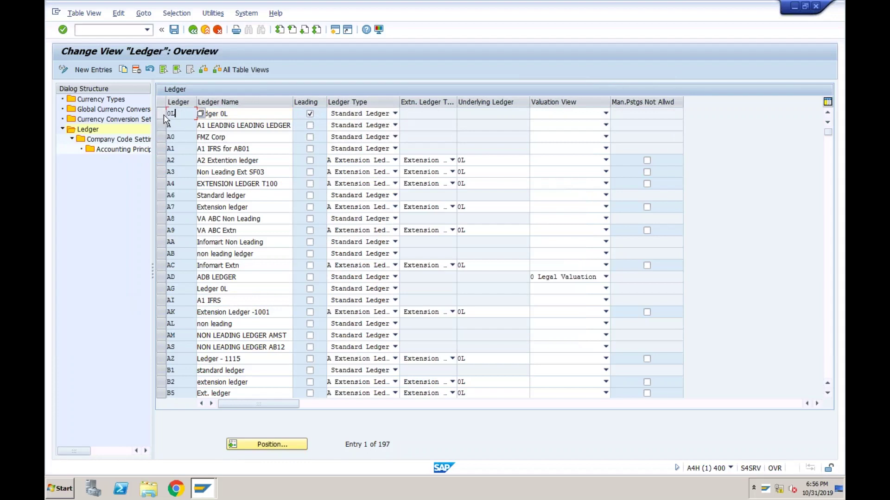
click(162, 115)
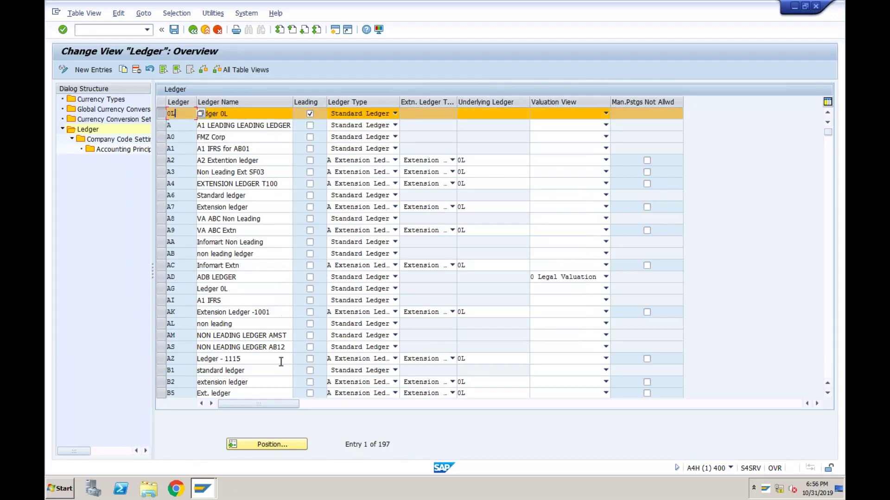
click(266, 444)
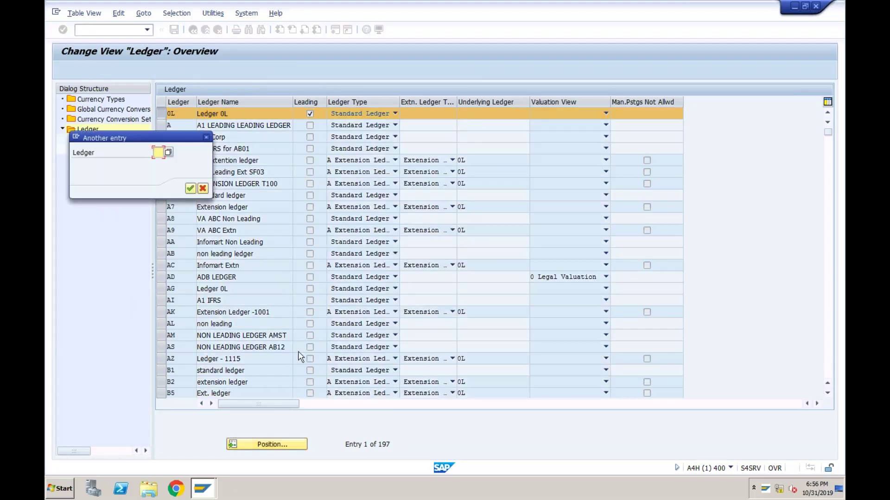
text(t7)
key(Return)
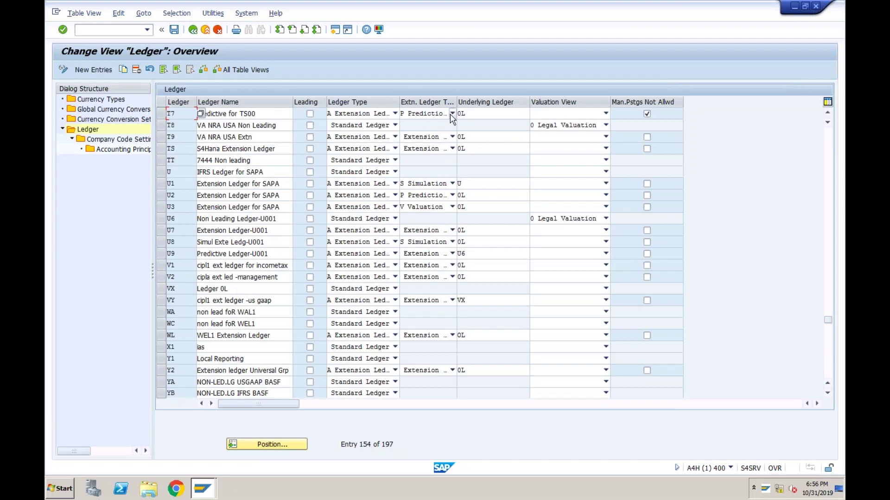
- Check T7's Ledger Type and Extension Ledger Type, confirming Prediction without changing anything
click(452, 114)
click(453, 117)
click(260, 114)
click(395, 114)
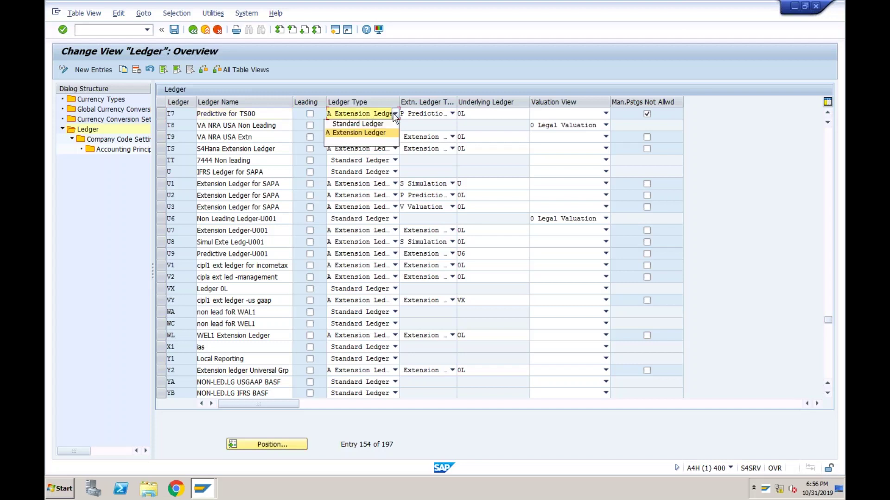
click(452, 115)
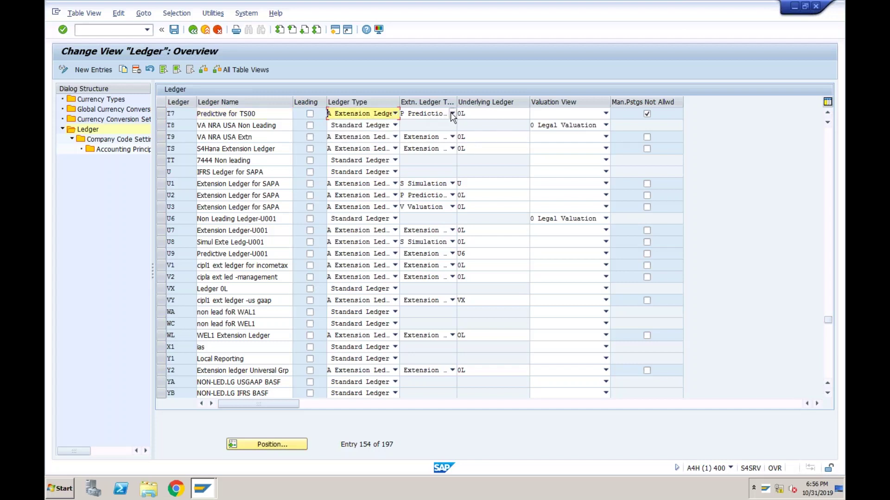
click(451, 113)
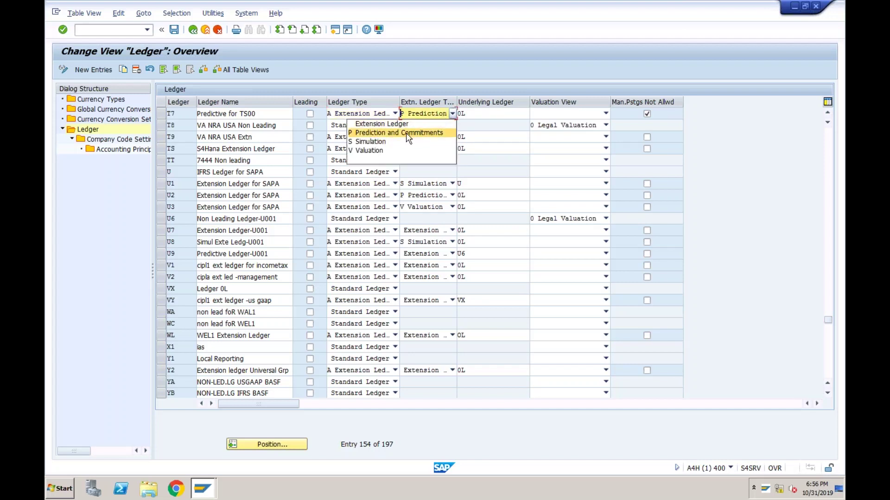
click(373, 81)
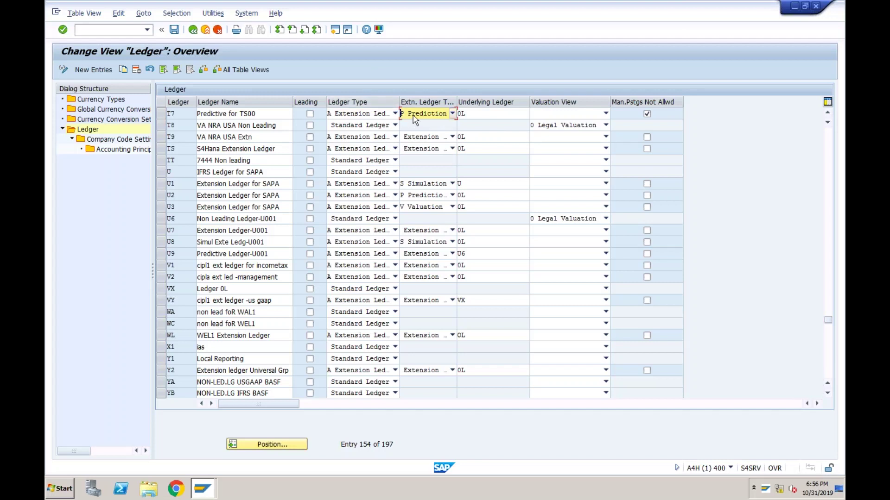
click(194, 114)
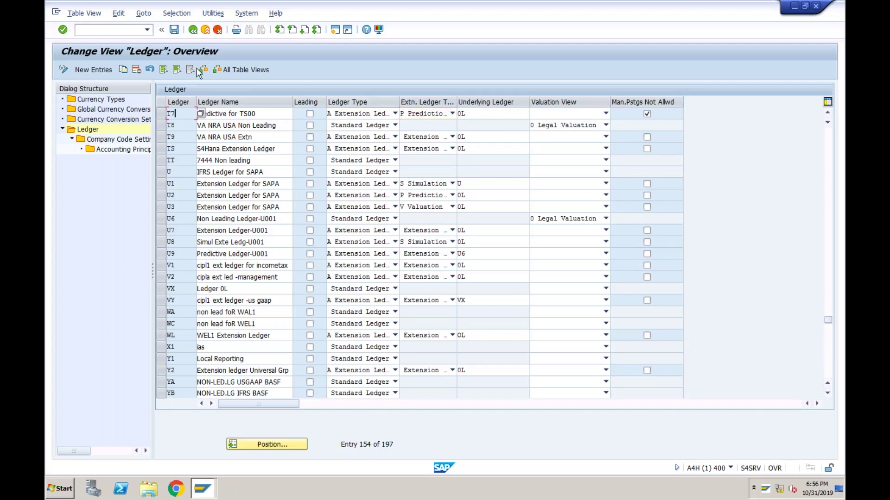
click(123, 31)
- Run SM30 and open view FINSV_PRED_RLDNR for maintenance
text(/nsm30)
key(Return)
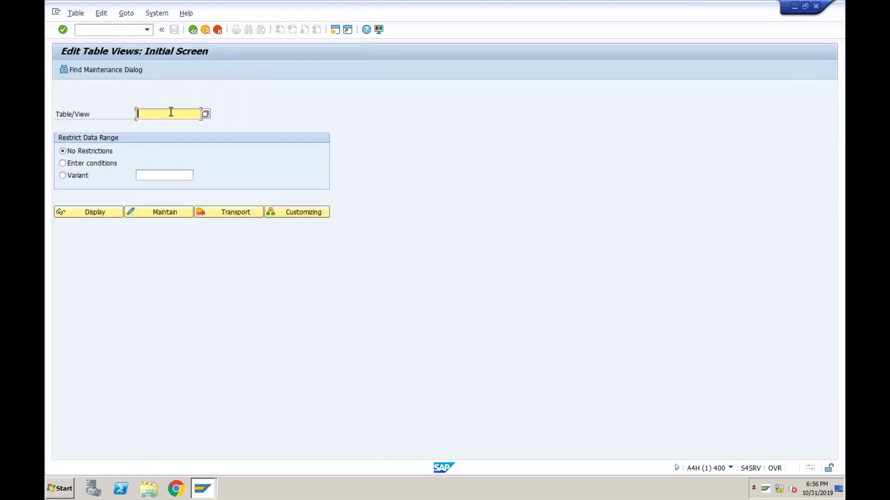
key(BackSpace)
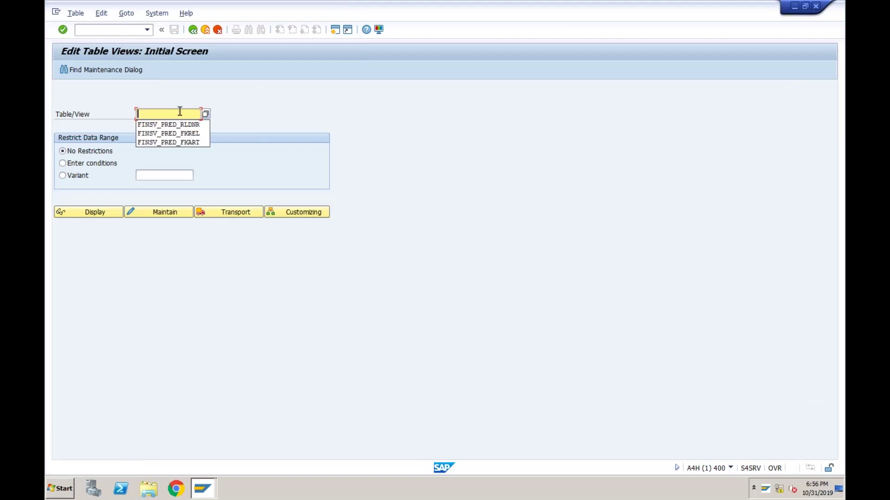
click(180, 126)
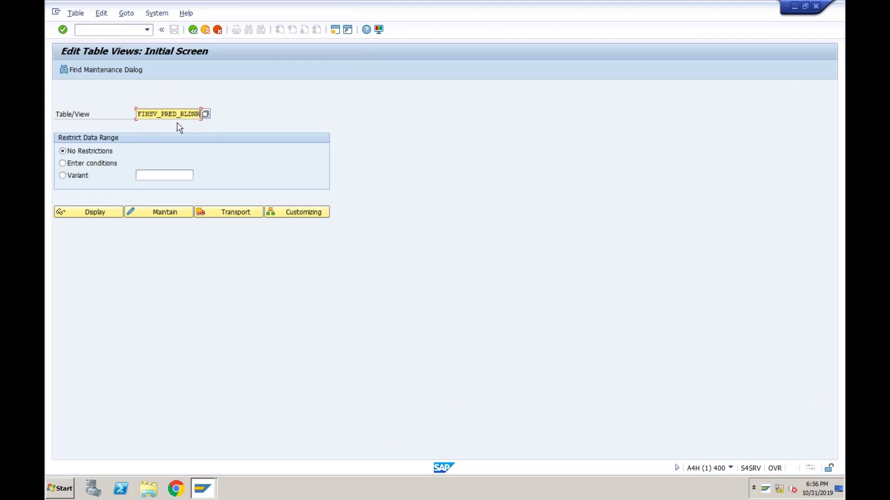
click(155, 212)
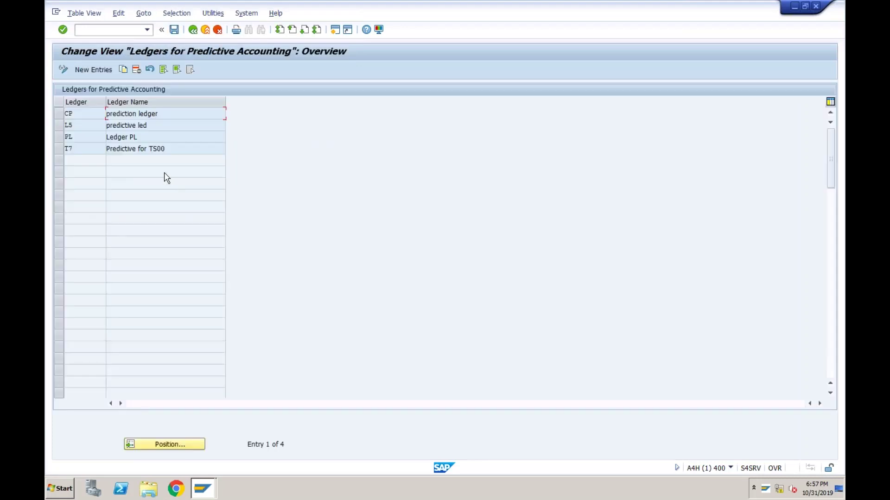
- Verify ledger T7 is listed as Predictive for TS00, then return to the start screen
click(94, 149)
click(140, 149)
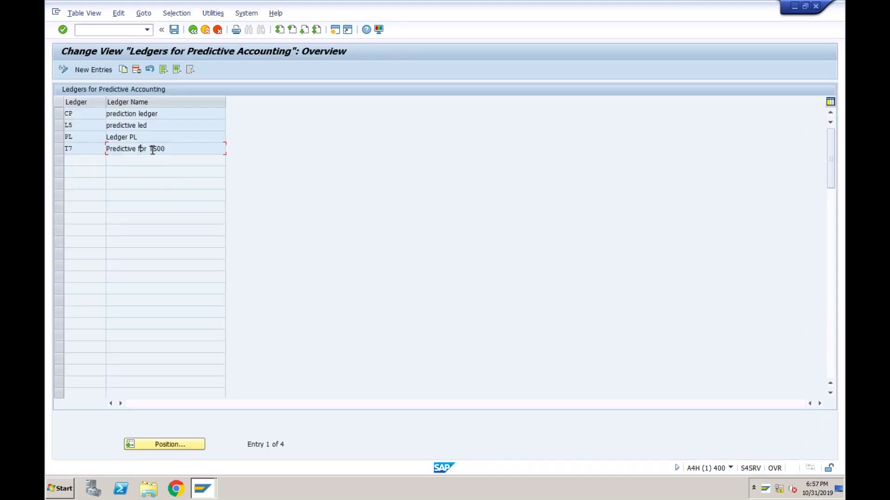
click(60, 149)
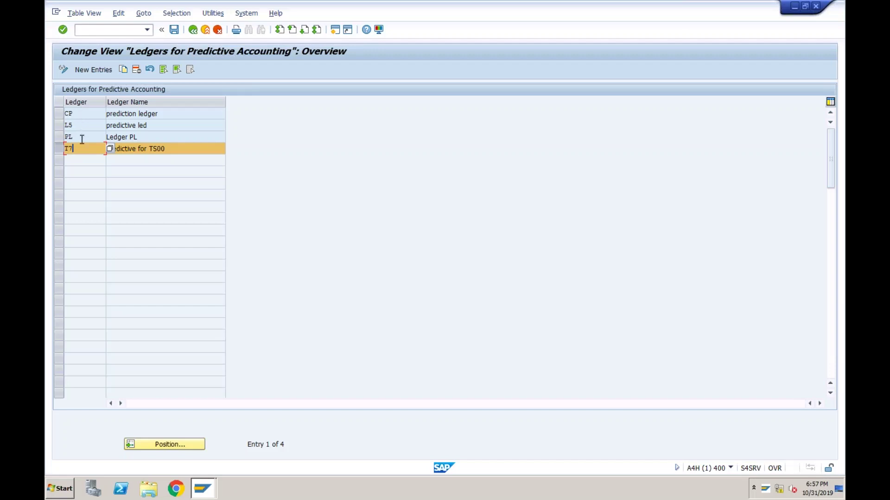
click(144, 137)
click(73, 149)
click(167, 149)
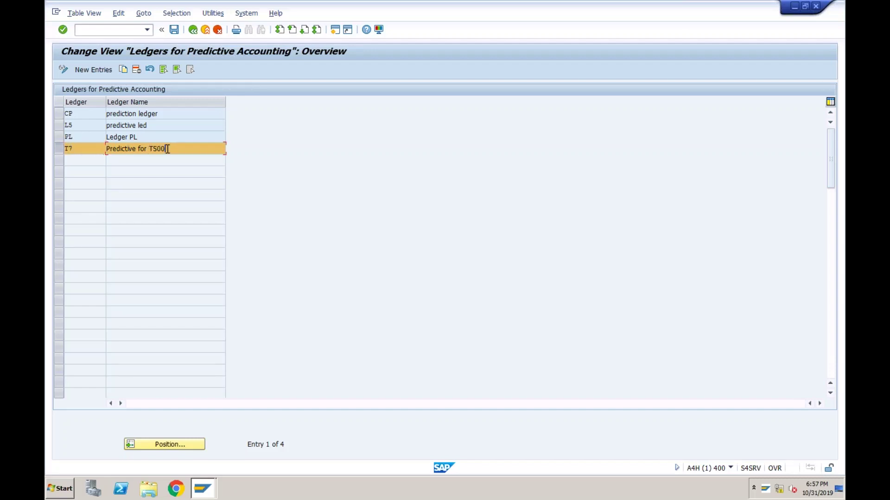
click(193, 30)
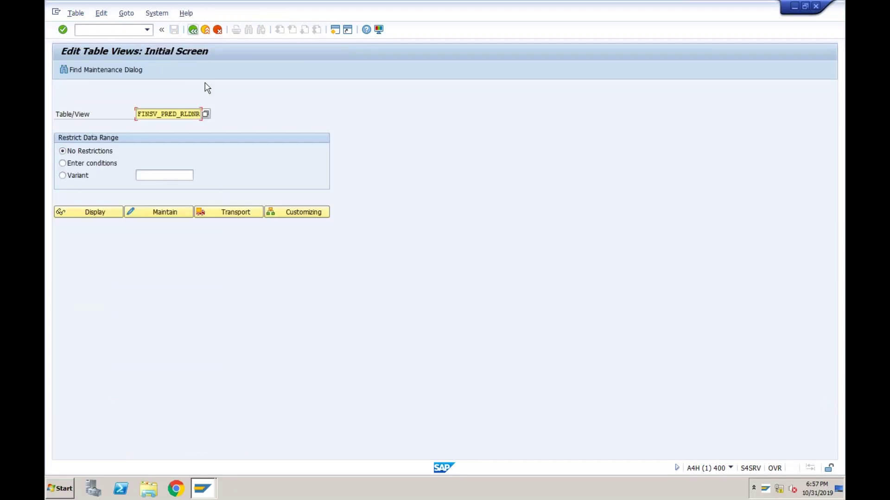
- Open view FINSV_PRED_FKREL and review the billing relevance of item category TAN
click(197, 115)
key(BackSpace)
key(BackSpace)
key(BackSpace)
key(BackSpace)
key(BackSpace)
key(BackSpace)
key(BackSpace)
key(BackSpace)
key(BackSpace)
key(BackSpace)
key(BackSpace)
key(BackSpace)
key(BackSpace)
key(BackSpace)
key(BackSpace)
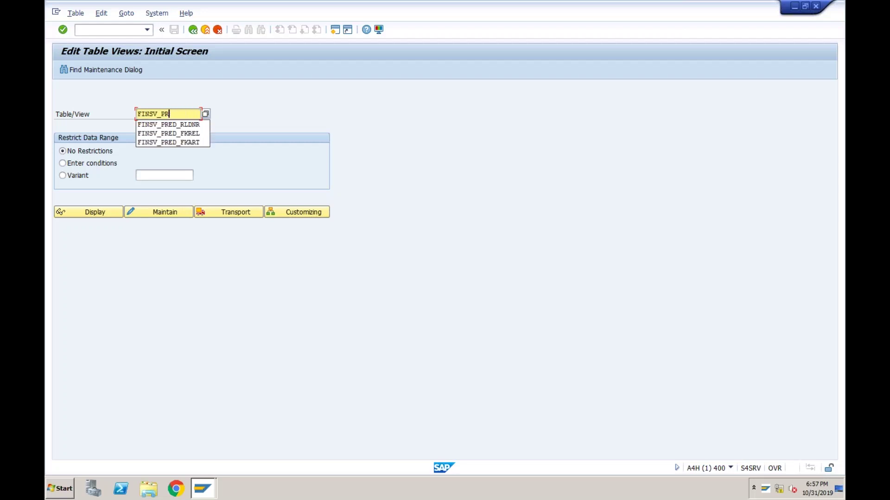
key(BackSpace)
click(183, 134)
click(150, 211)
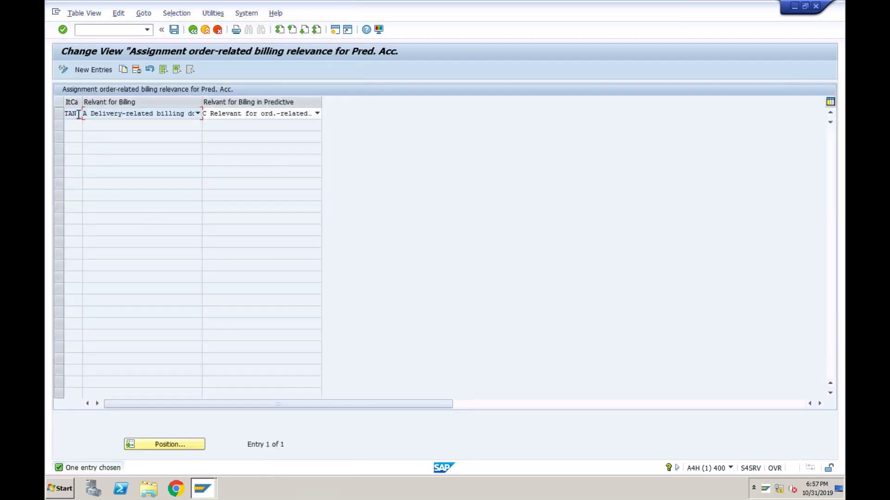
click(77, 114)
- Go back and enter FINSV_PRED_FKART as the next view name
click(193, 29)
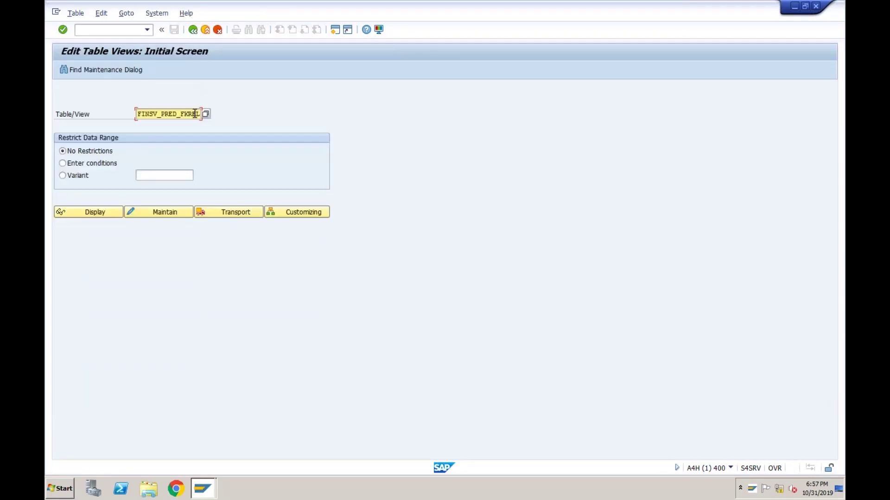
key(Right)
key(Right)
key(Right)
key(Right)
key(Right)
key(Right)
key(Right)
key(BackSpace)
key(BackSpace)
key(BackSpace)
key(BackSpace)
key(BackSpace)
key(BackSpace)
key(BackSpace)
key(BackSpace)
key(BackSpace)
key(BackSpace)
key(BackSpace)
key(BackSpace)
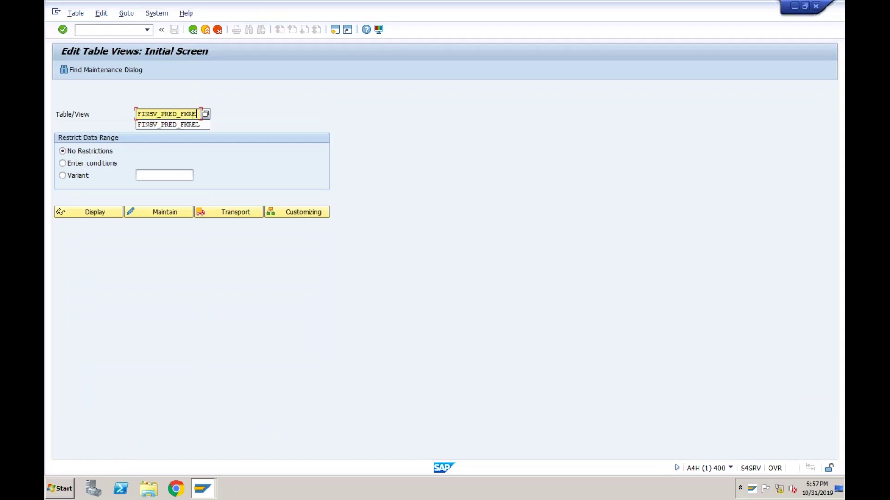
key(BackSpace)
key(BackSpace)
key(BackSpace)
key(BackSpace)
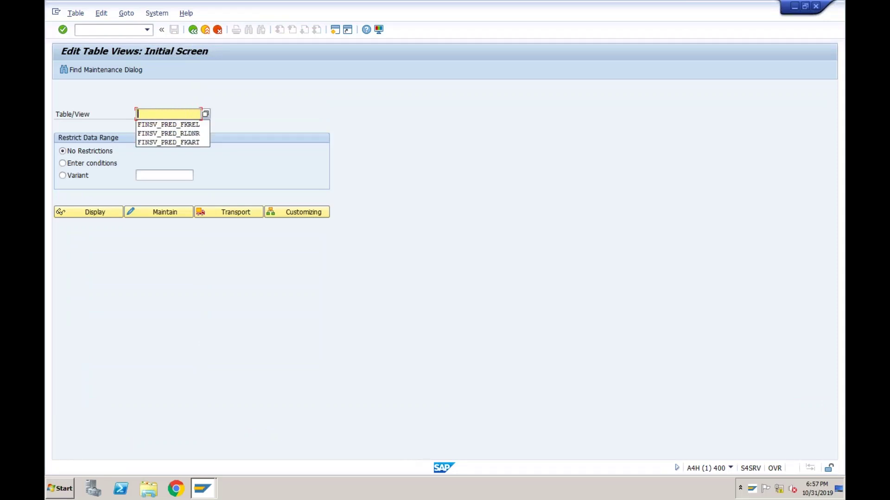
key(Down)
key(Down)
key(Down)
- Open FINSV_PRED_FKART to confirm OR maps to billing type F2, then start a new session
key(Return)
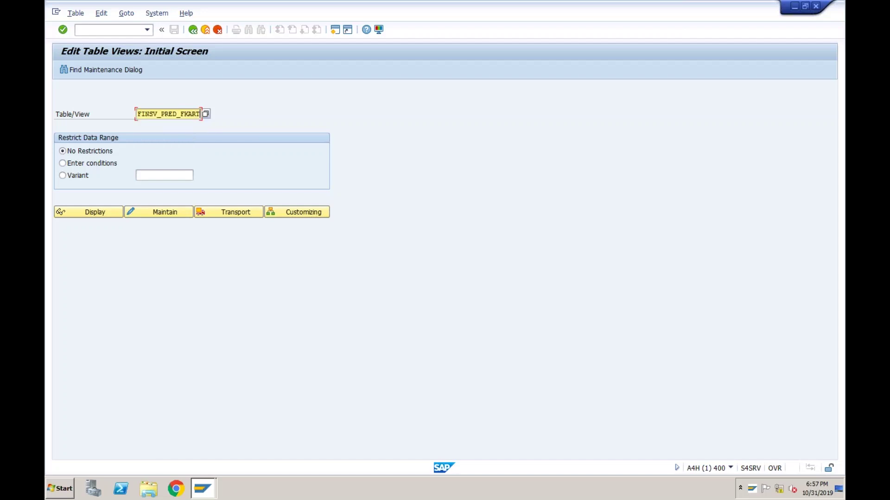
click(166, 212)
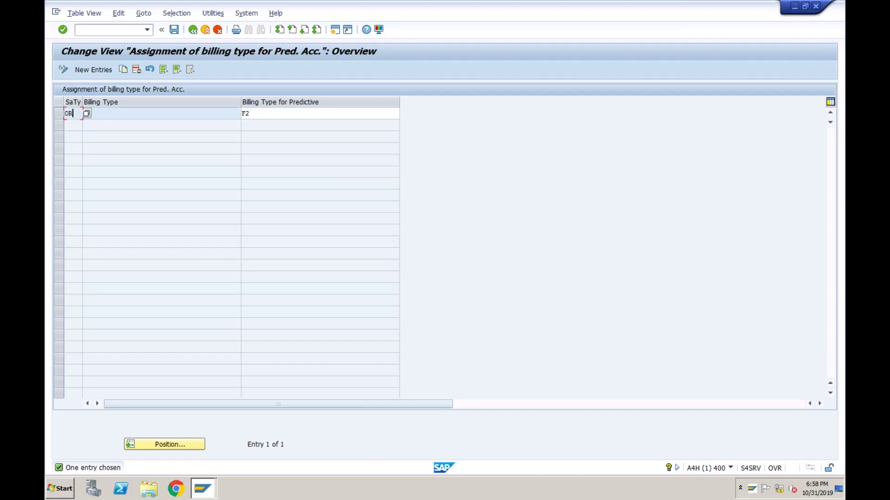
click(335, 30)
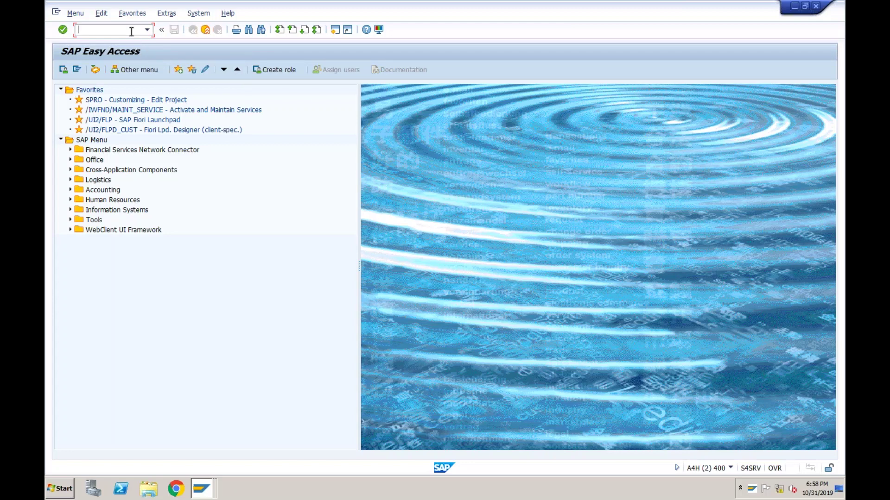
- Run VA01, then recheck the OR entry in the billing type assignment window
text(va01)
key(Return)
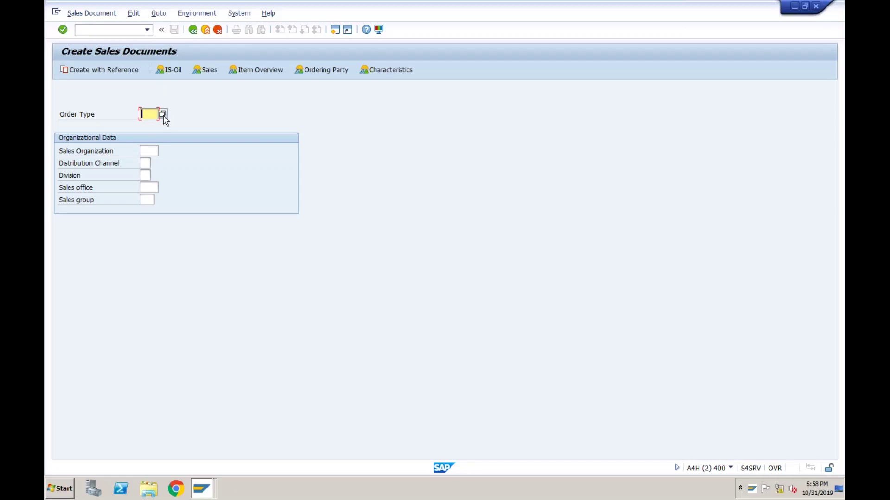
click(207, 488)
click(202, 452)
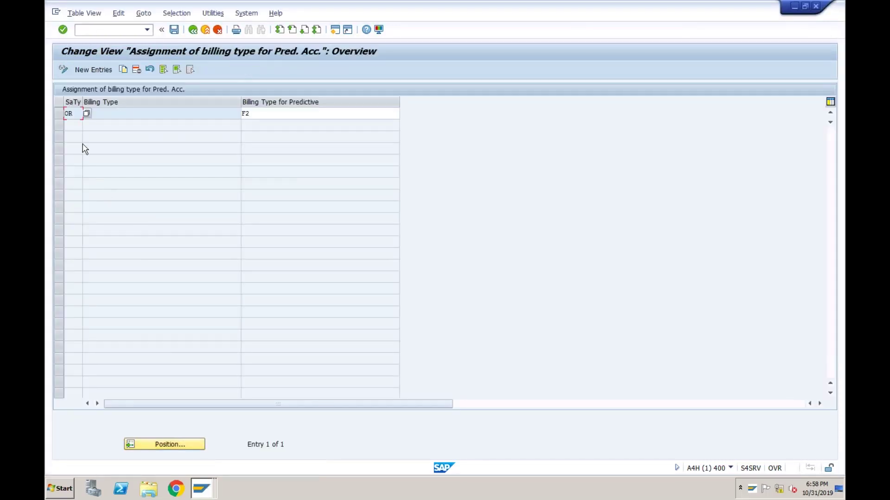
click(74, 114)
- Back in Create Sales Documents, enter order type OR and choose Create with Reference
click(206, 490)
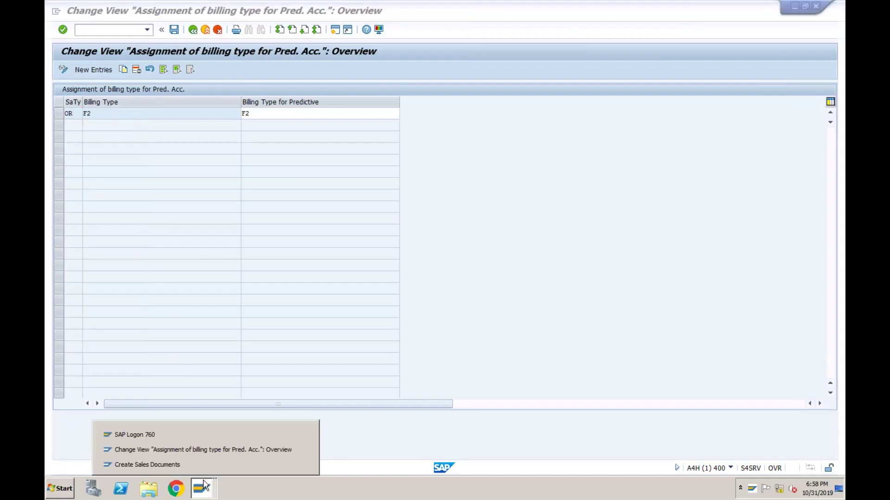
click(194, 466)
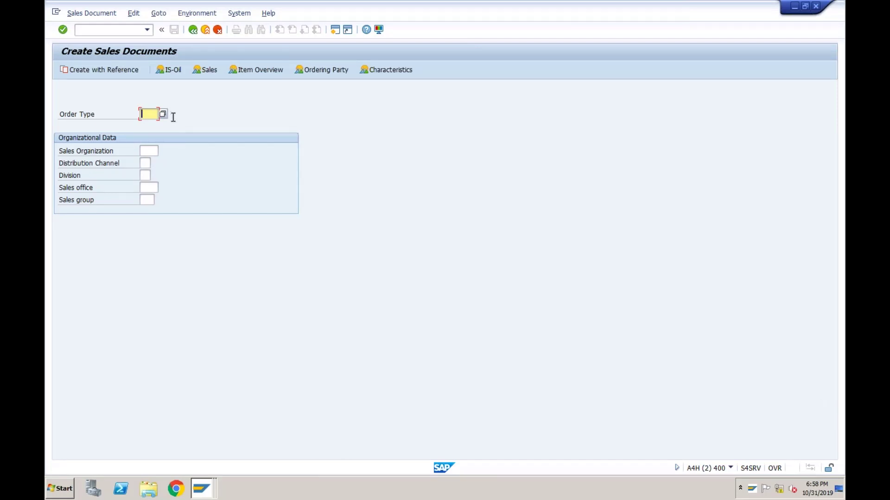
text(OR)
click(119, 71)
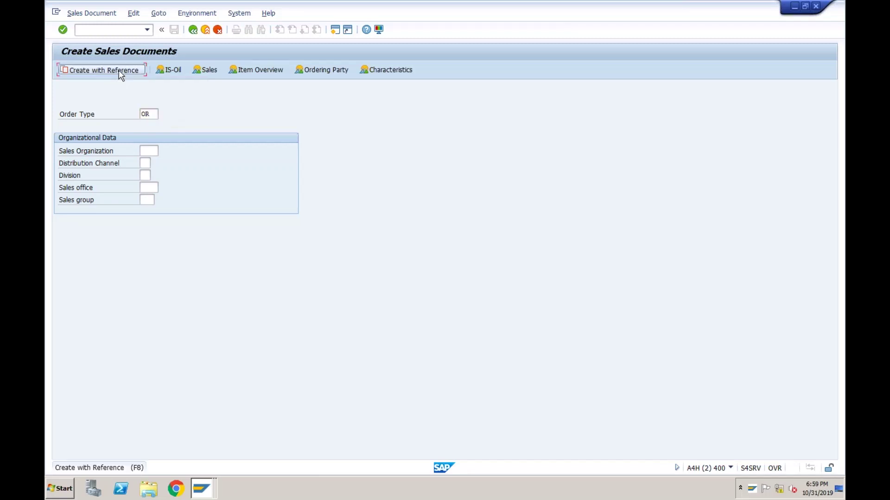
- Copy sales order 308 into the new order, accepting the proposed delivery date and quantity
click(182, 203)
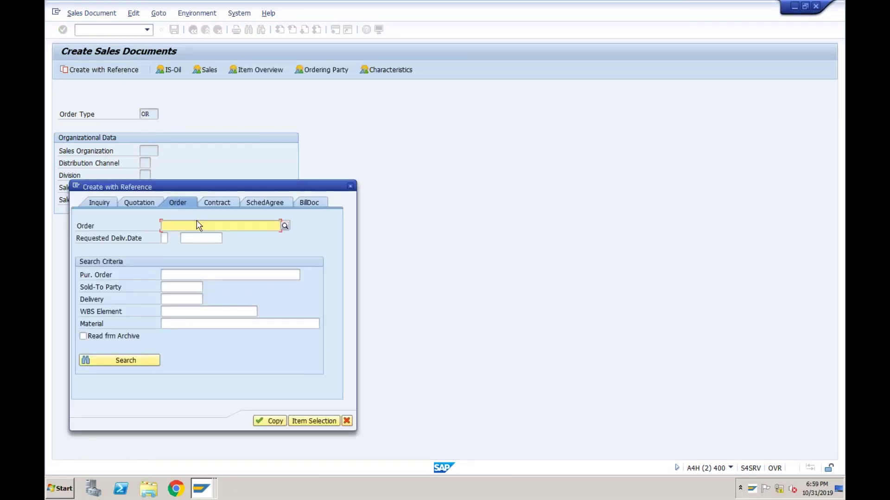
text(308)
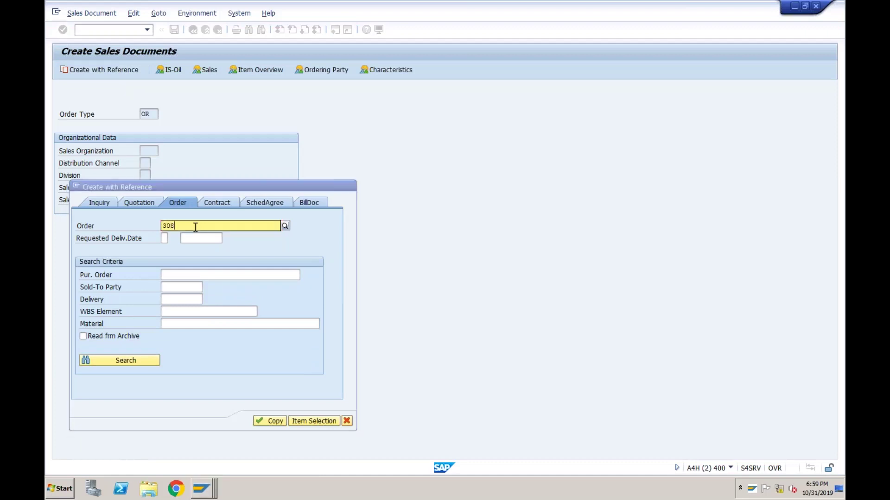
click(170, 248)
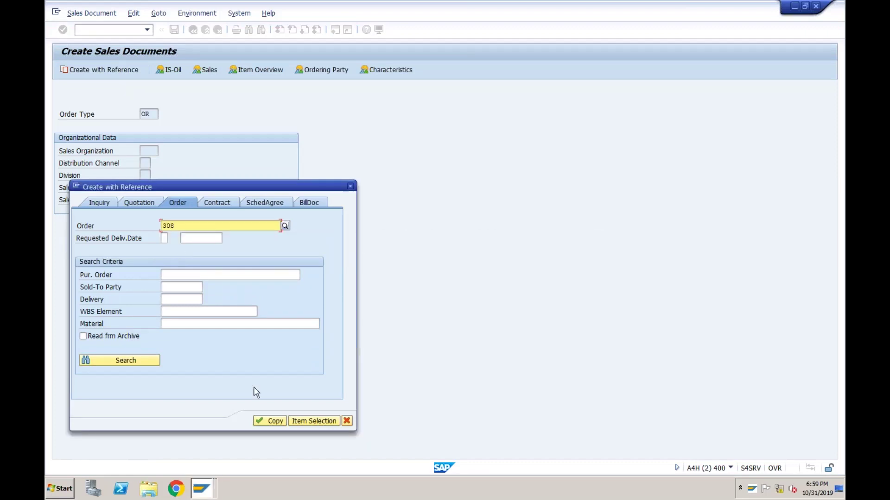
click(266, 421)
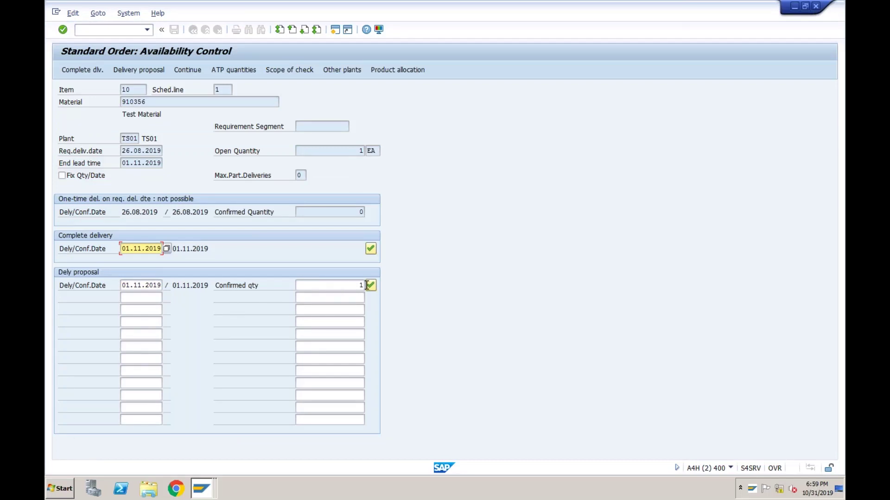
click(371, 285)
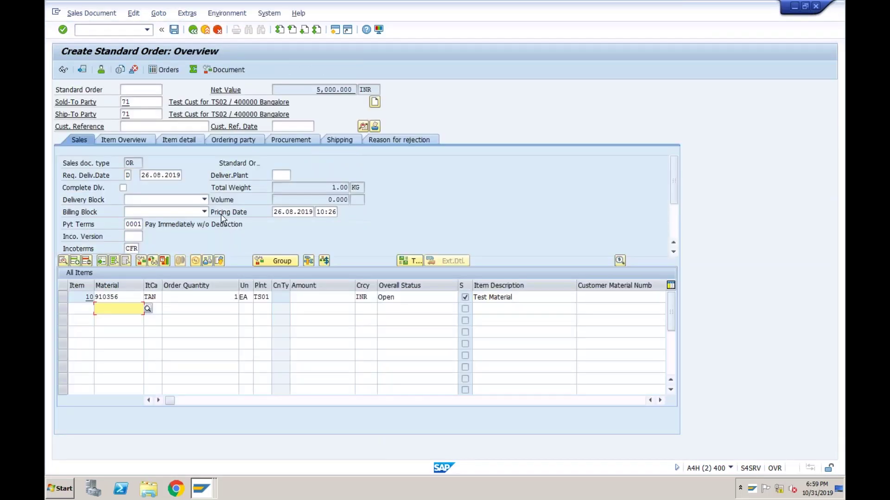
- Set requested delivery date 01.11.2019 and customer reference 'Test', save, and acknowledge both notices
click(150, 175)
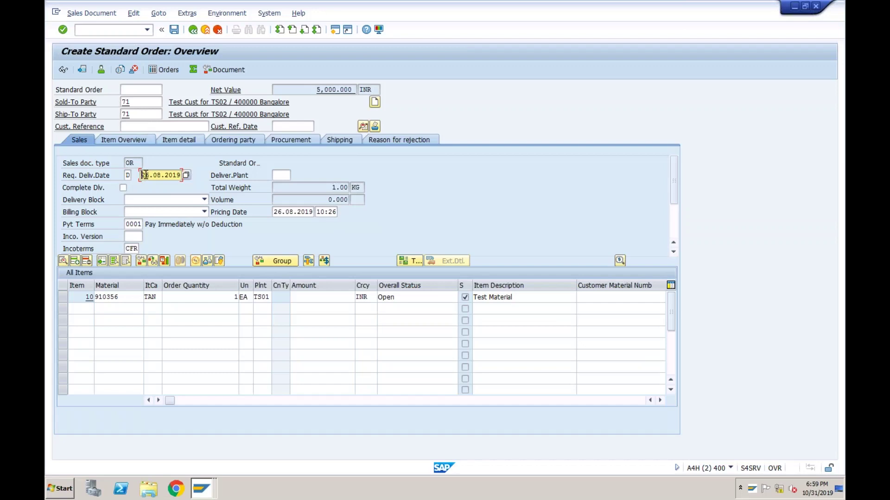
key(shift+Right)
key(shift+Right)
key(shift+Right)
key(shift+Right)
key(shift+Right)
key(shift+Right)
key(shift+Right)
key(shift+Right)
key(shift+Right)
key(shift+Right)
text(01.11.2019)
click(144, 127)
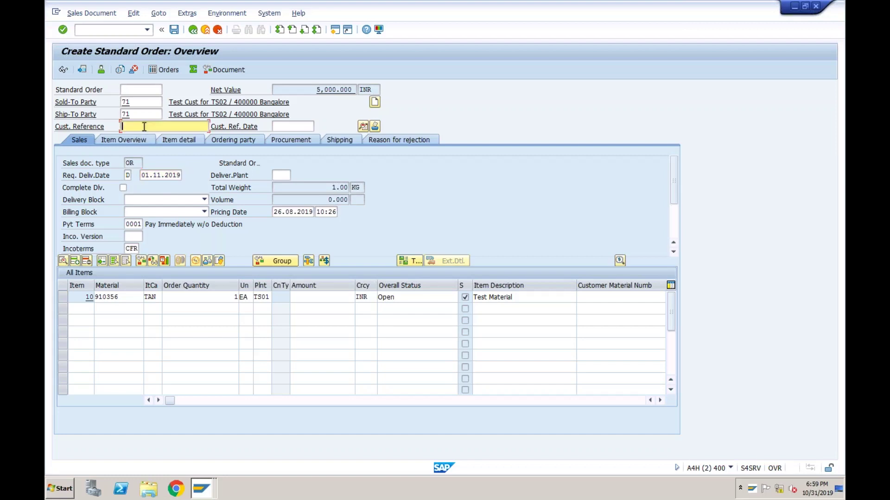
text(Test)
click(174, 30)
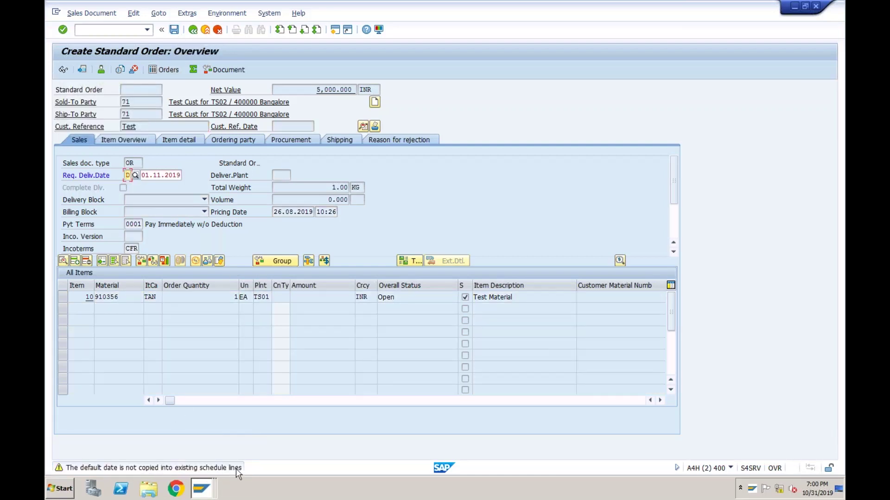
key(Return)
key(Return)
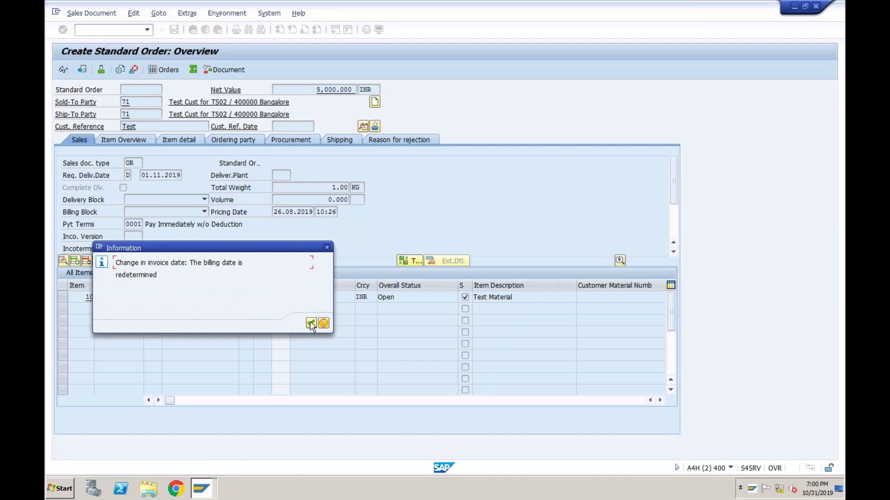
click(311, 323)
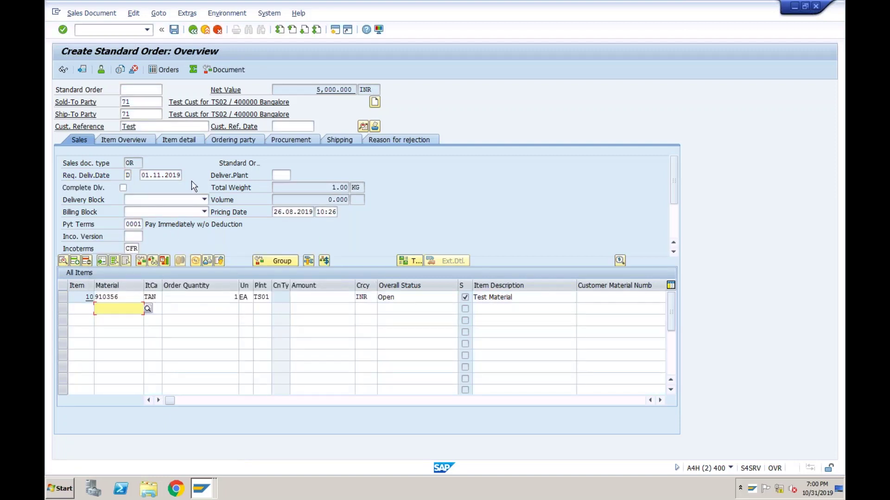
- Check the order's document type OR and item 10's TAN item category
click(129, 161)
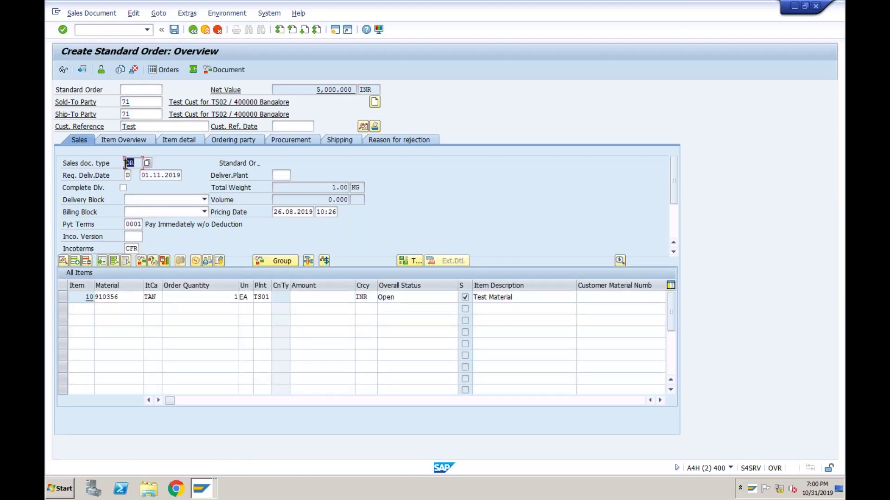
double_click(148, 298)
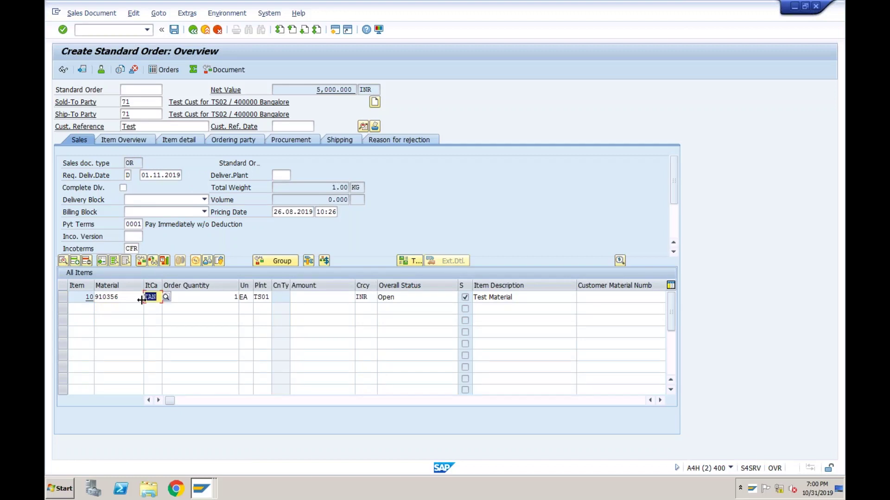
click(144, 297)
- Open SM30 view FINSV_PRED_FKREL, check item category TAN's entry, then return to the standard order
click(204, 490)
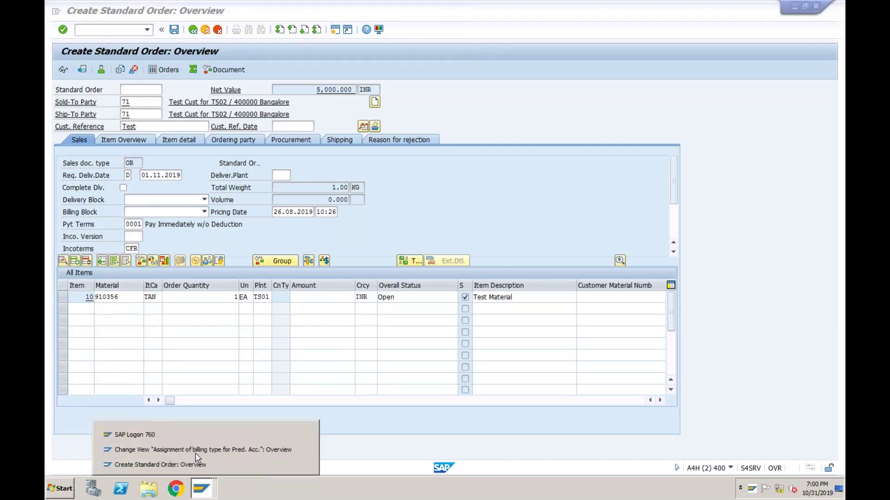
click(196, 449)
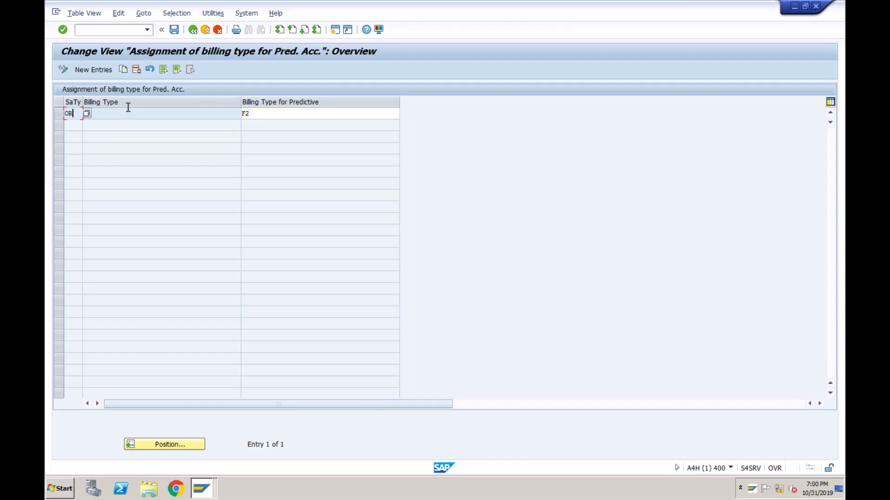
click(193, 30)
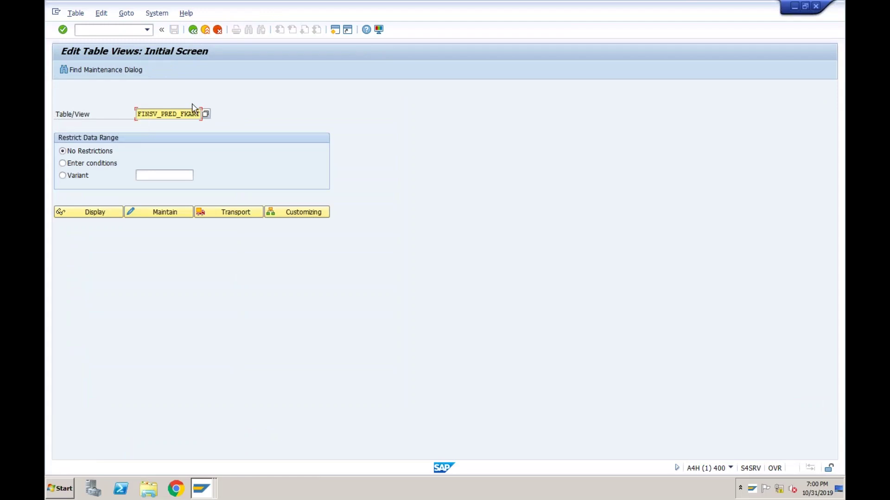
click(141, 114)
key(BackSpace)
key(BackSpace)
key(BackSpace)
key(BackSpace)
key(BackSpace)
key(BackSpace)
key(BackSpace)
key(BackSpace)
key(BackSpace)
key(BackSpace)
key(BackSpace)
key(BackSpace)
key(BackSpace)
key(BackSpace)
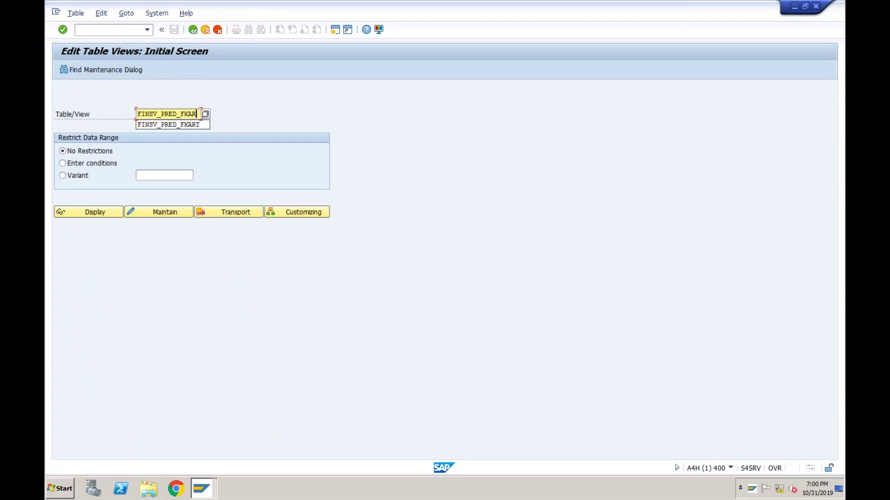
key(BackSpace)
key(BackSpace)
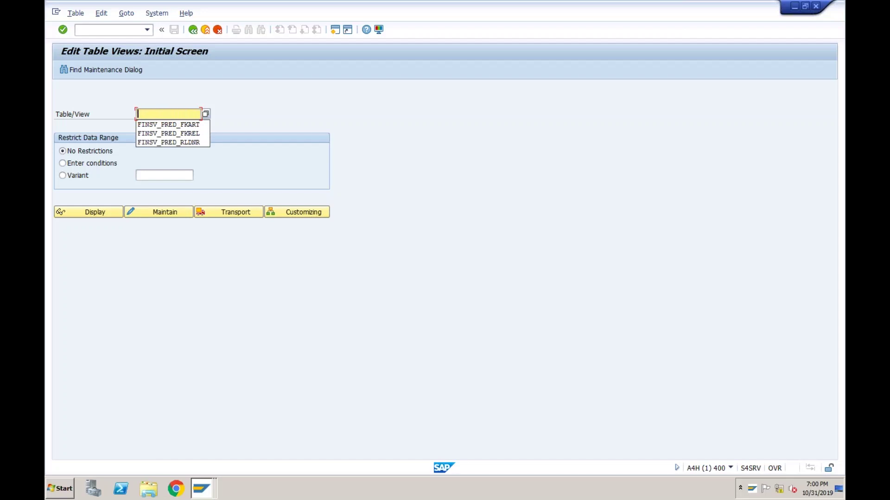
key(Down)
key(Down)
key(Return)
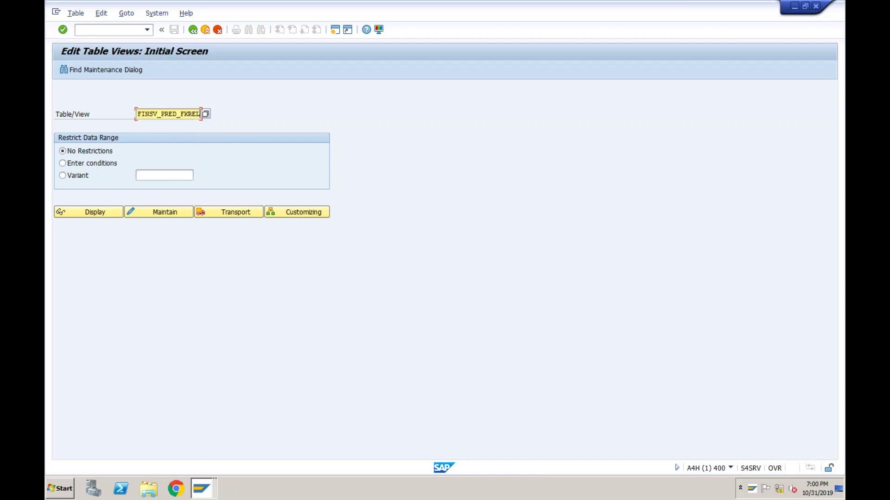
click(158, 214)
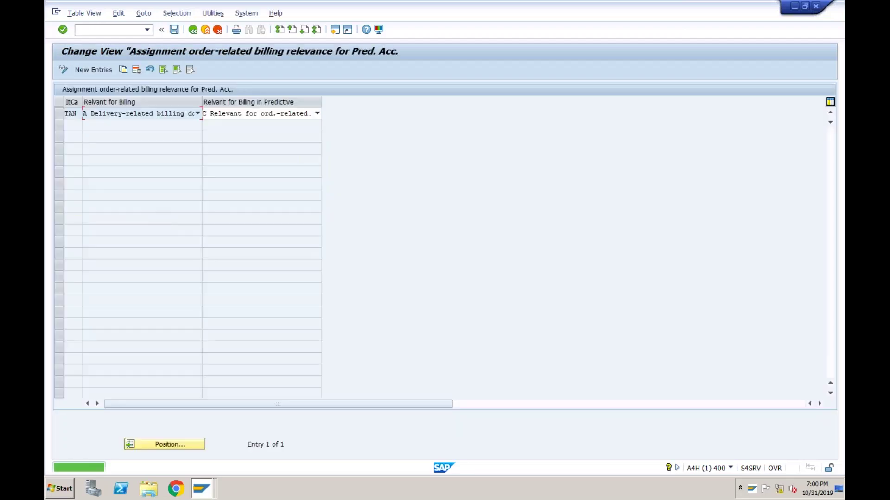
click(76, 114)
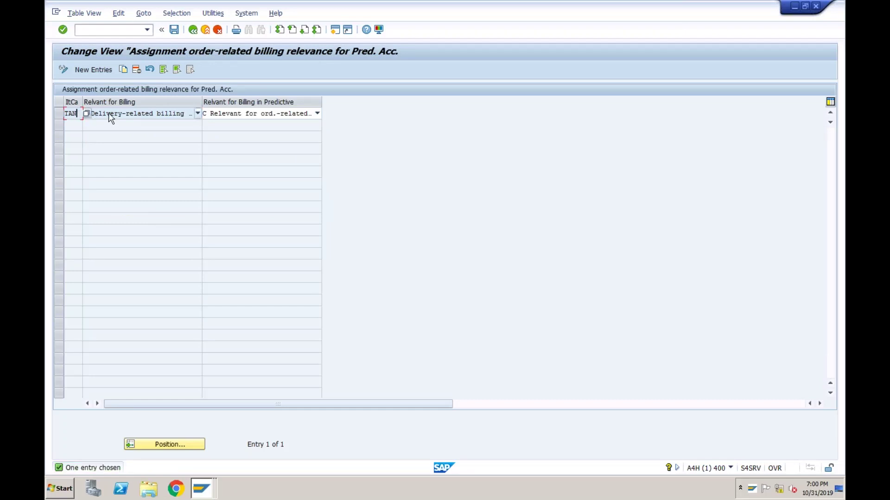
click(200, 489)
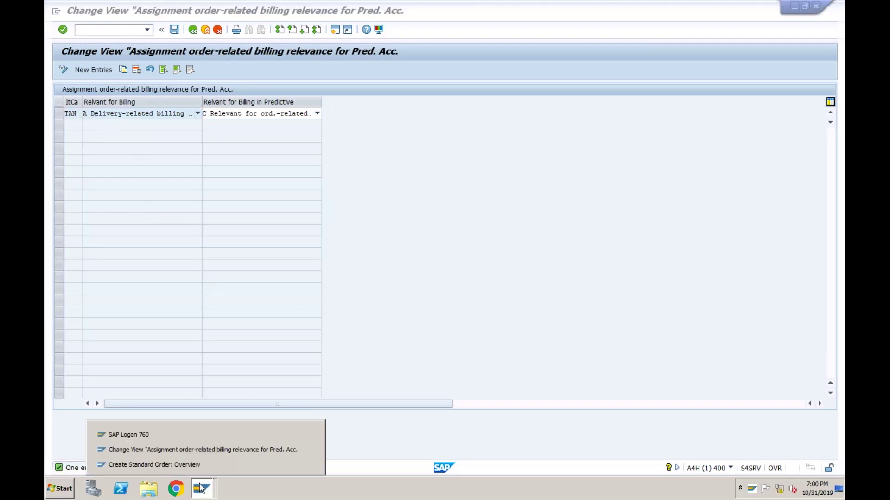
click(193, 464)
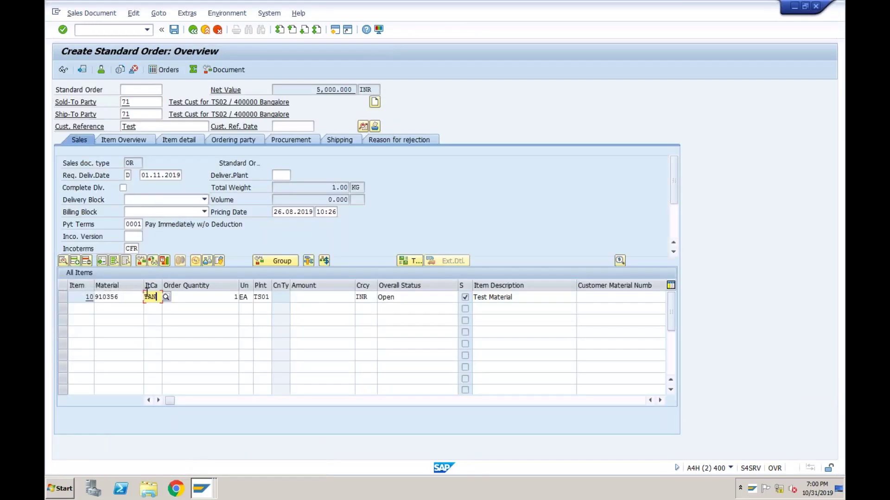
- Change item 10's schedule-line delivery date to 01.11.2019 and save the order
click(159, 297)
click(197, 298)
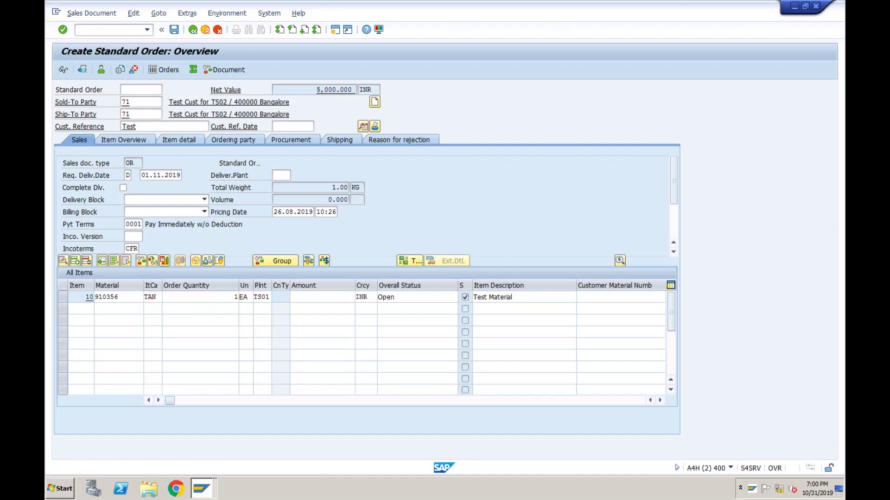
double_click(197, 298)
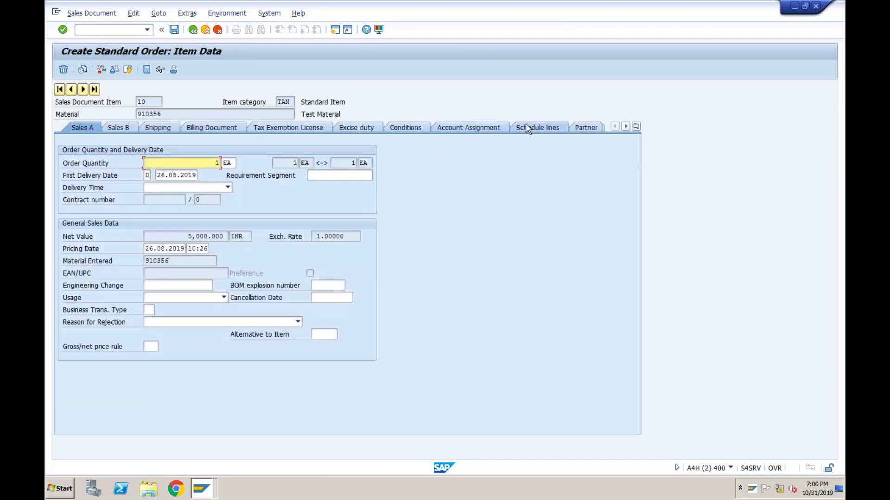
click(525, 127)
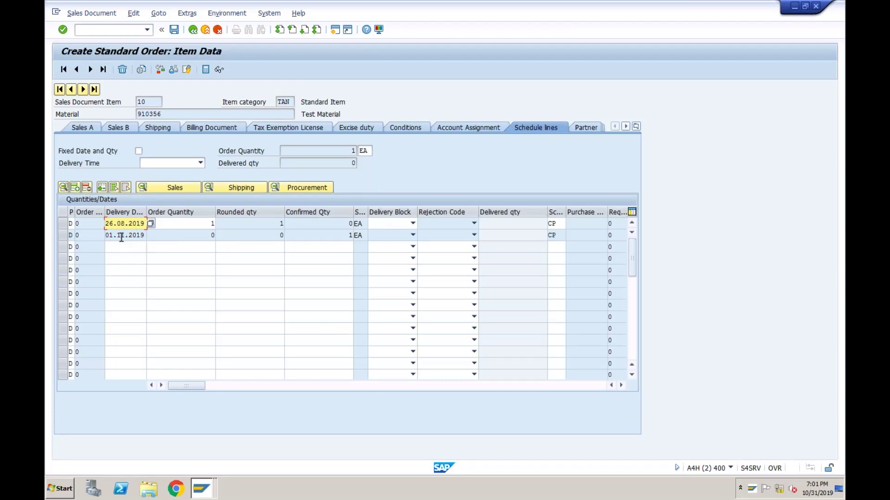
text(01.11.2019)
key(Return)
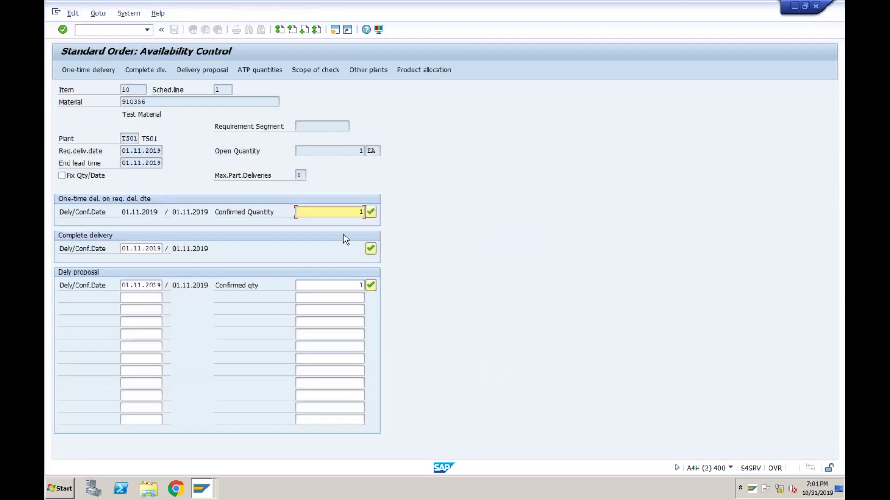
key(Return)
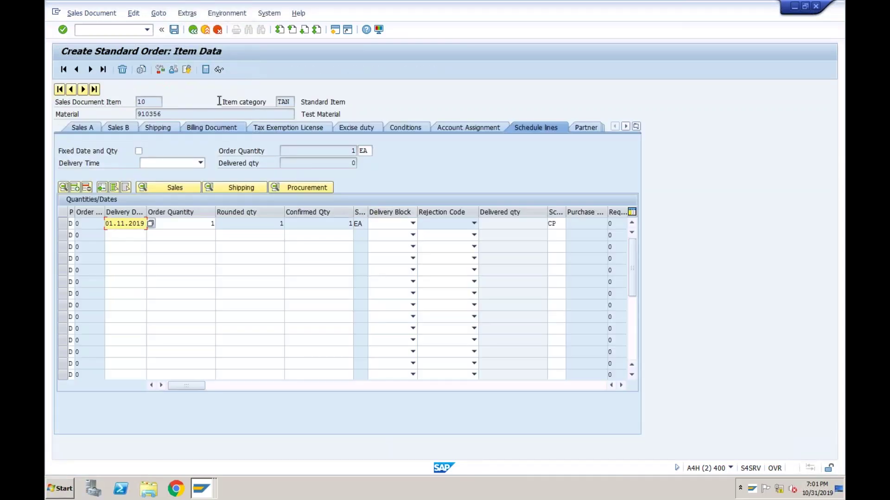
click(175, 32)
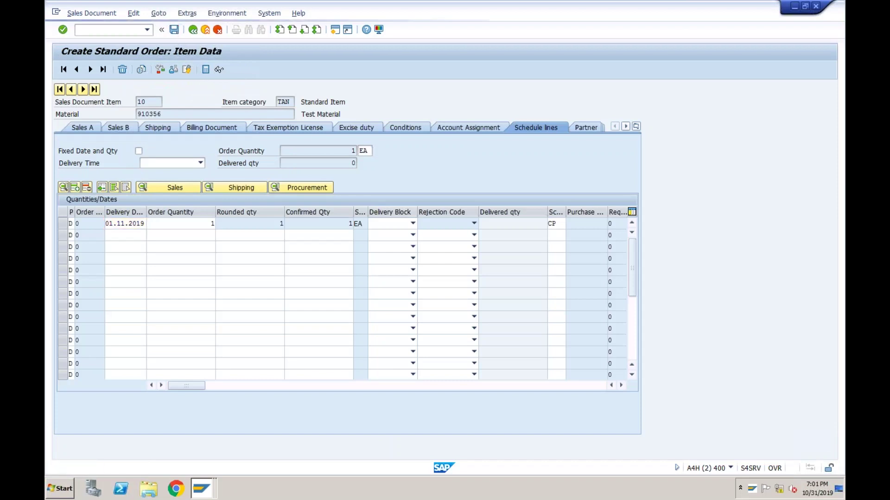
click(527, 166)
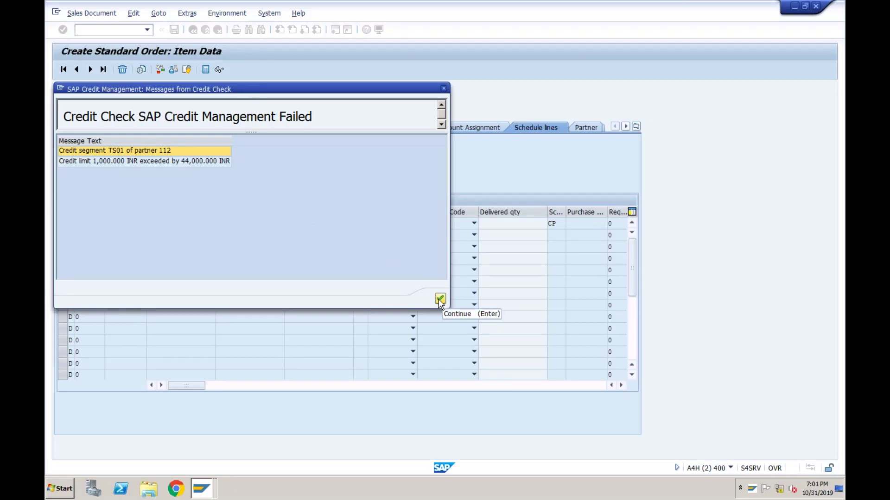
- Continue past the failed credit check, display standard order 372, and open a new session
click(440, 299)
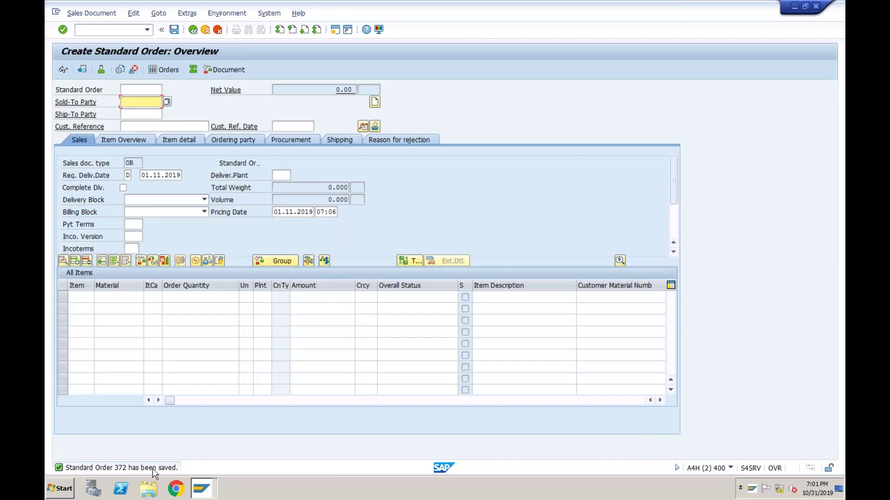
click(94, 16)
click(96, 55)
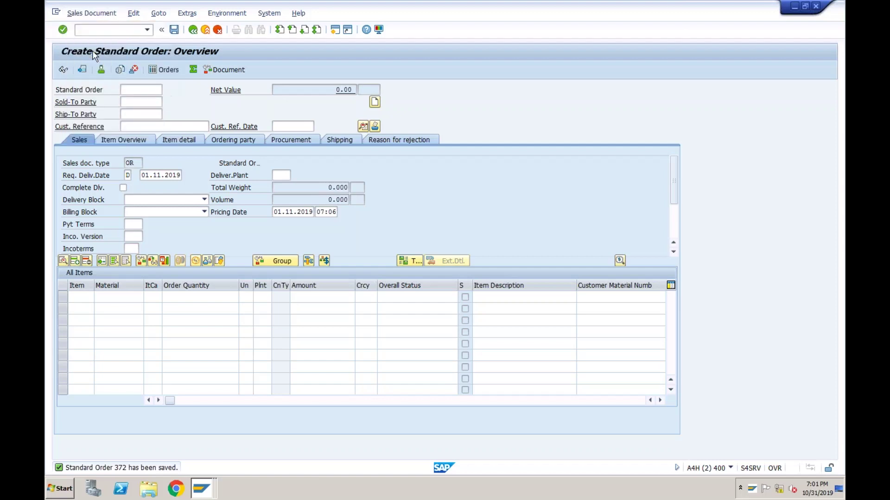
click(139, 91)
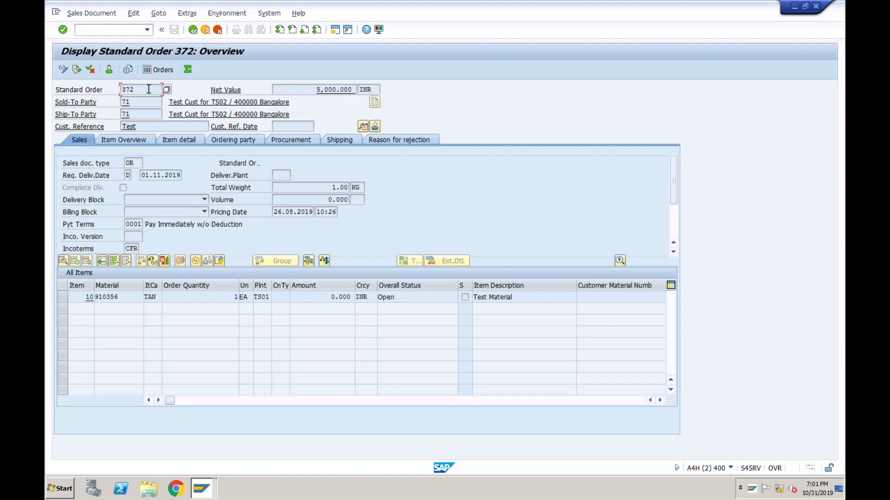
click(334, 29)
- Open table ACDOCA in SE16N, correcting the misspelled table name
text(se1)
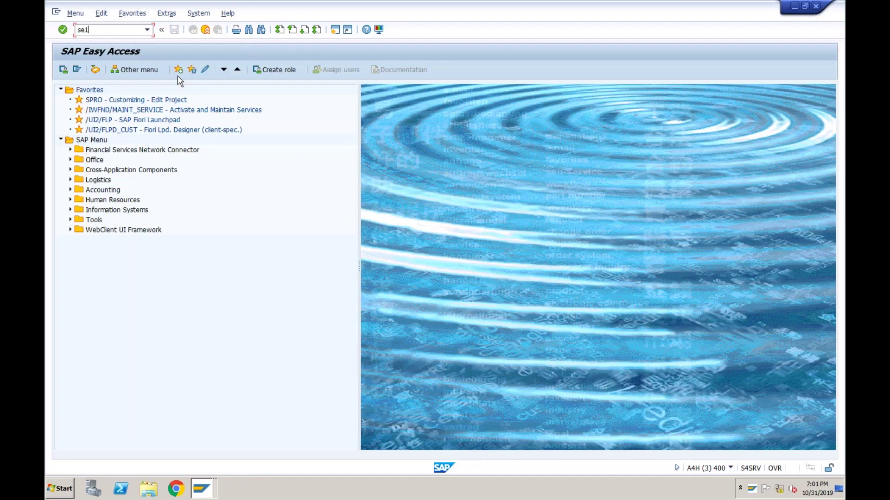
text(6n)
key(Return)
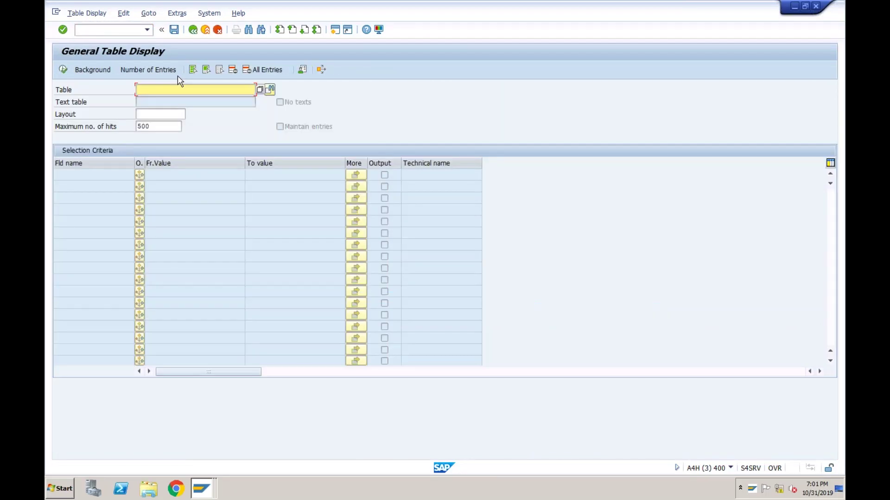
text(acod)
key(BackSpace)
key(BackSpace)
text(doca)
key(Return)
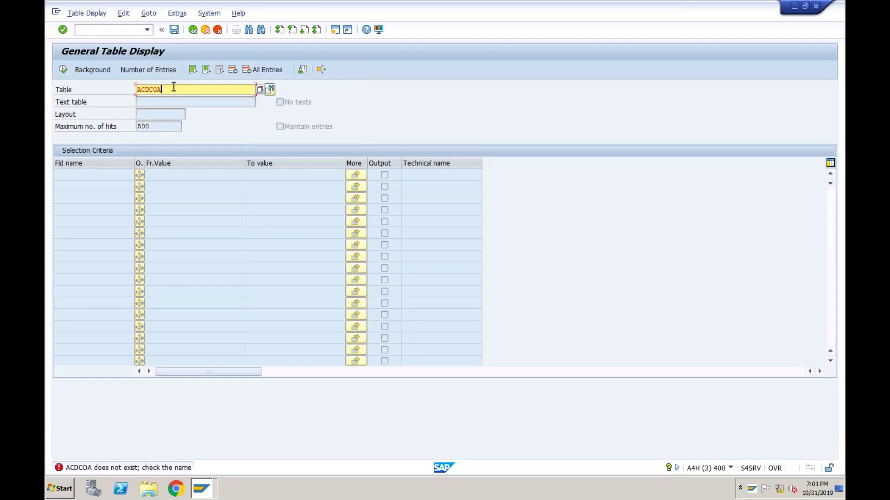
key(BackSpace)
key(BackSpace)
key(BackSpace)
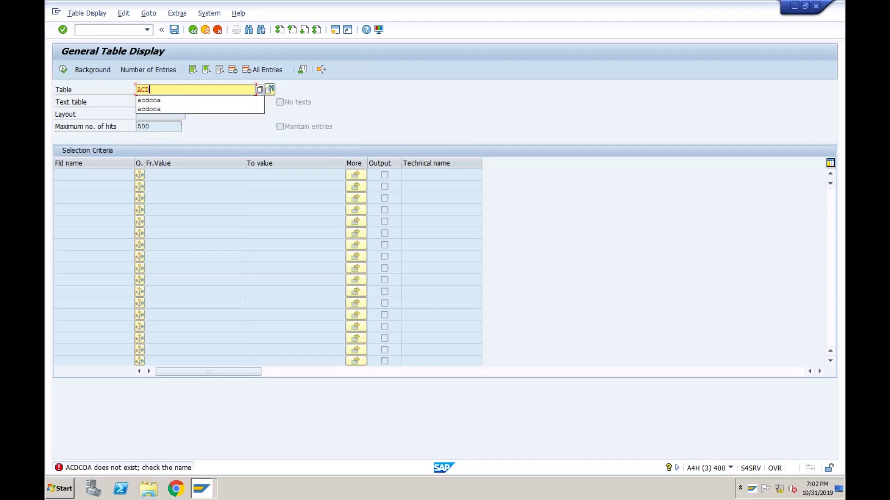
text(oca)
key(Return)
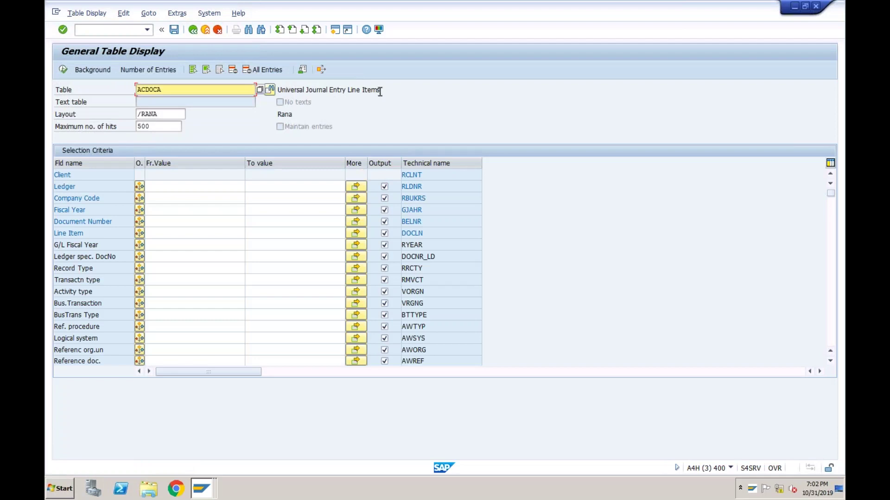
- Filter ACDOCA on company code TS01 and ledger T7 and execute the selection
click(196, 199)
text(TS)
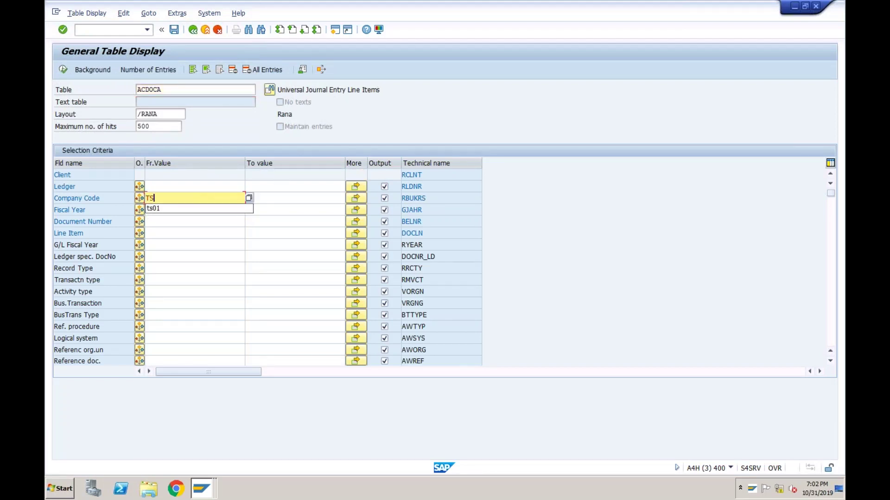
text(01)
click(178, 186)
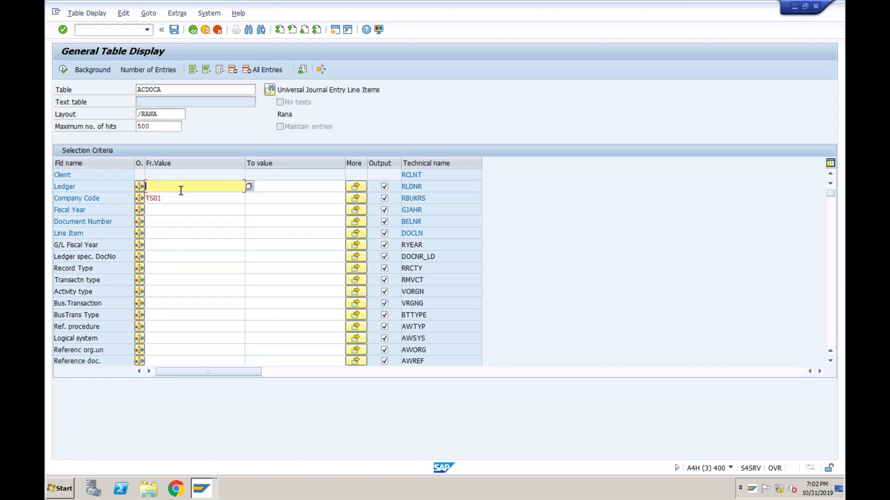
text(T7)
click(66, 71)
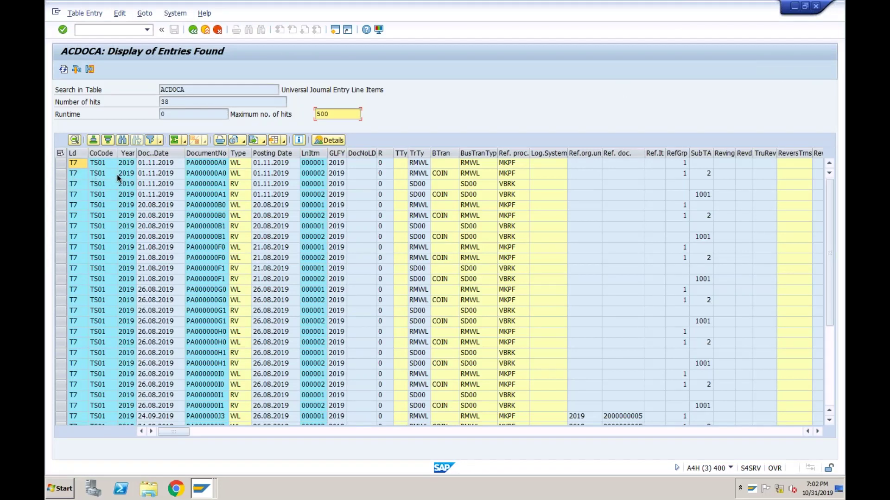
- Select the four ACDOCA rows whose source reference is order 372, then open a new session
click(358, 435)
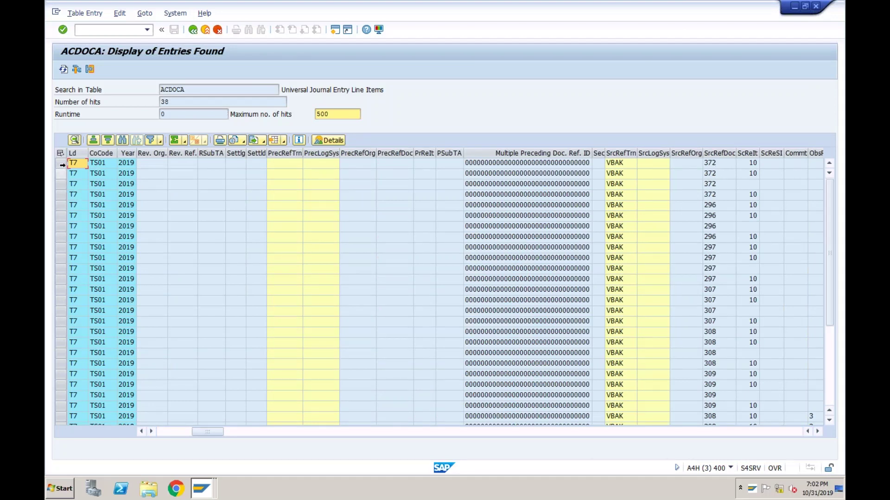
drag(63, 165, 254, 199)
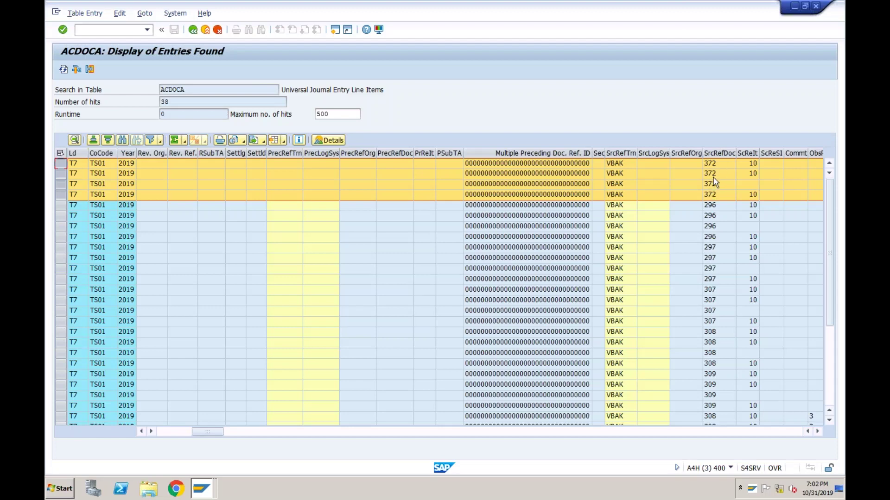
click(173, 431)
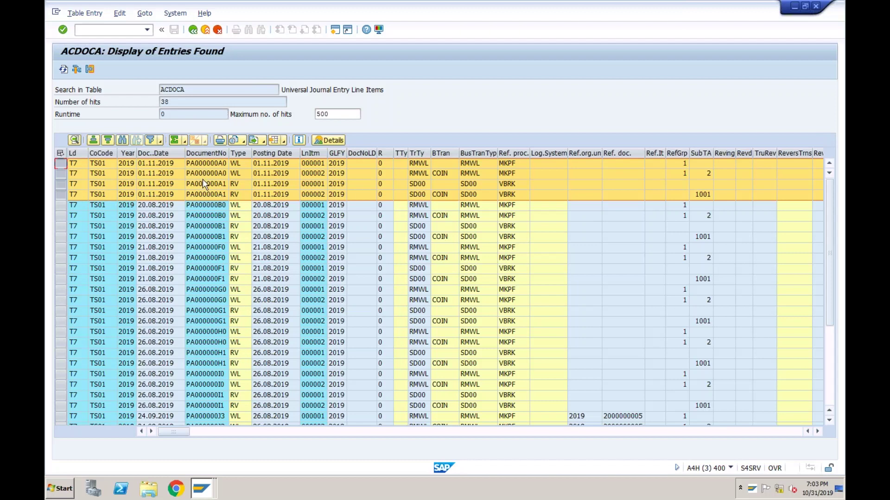
click(336, 30)
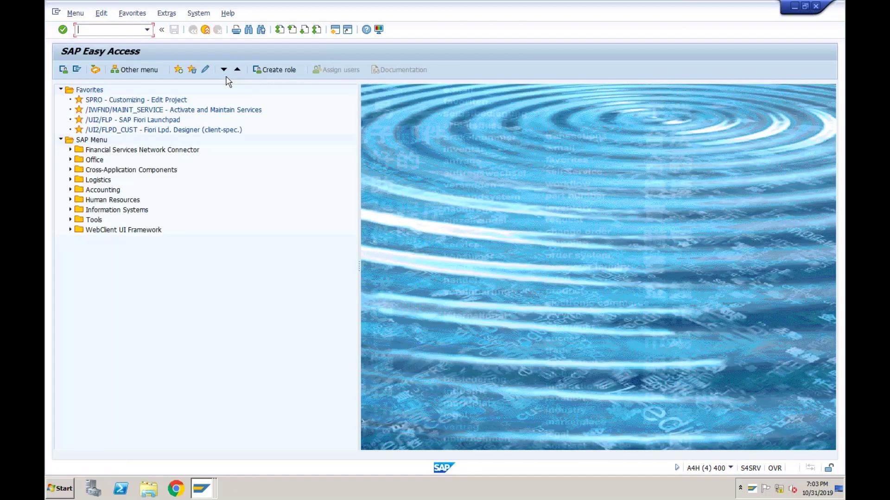
- Start FS10N for G/L account balances, then return to the standard order 372 overview
text(fs10n)
key(Return)
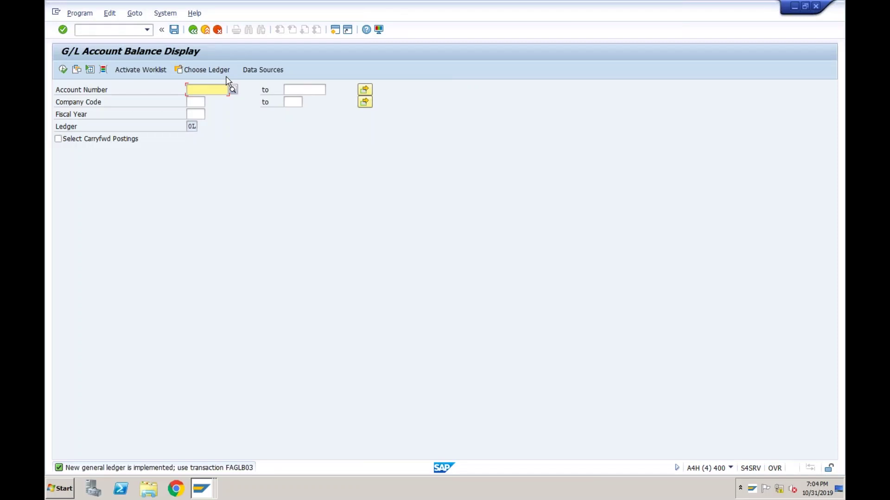
click(206, 481)
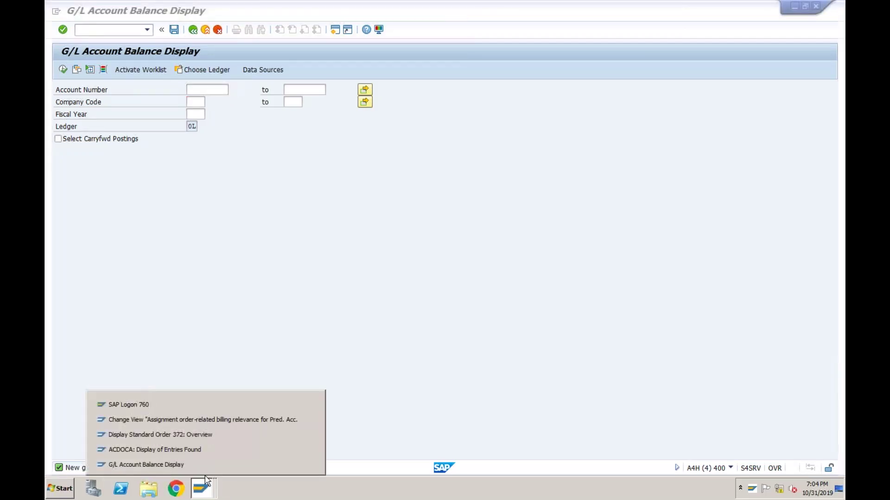
click(199, 436)
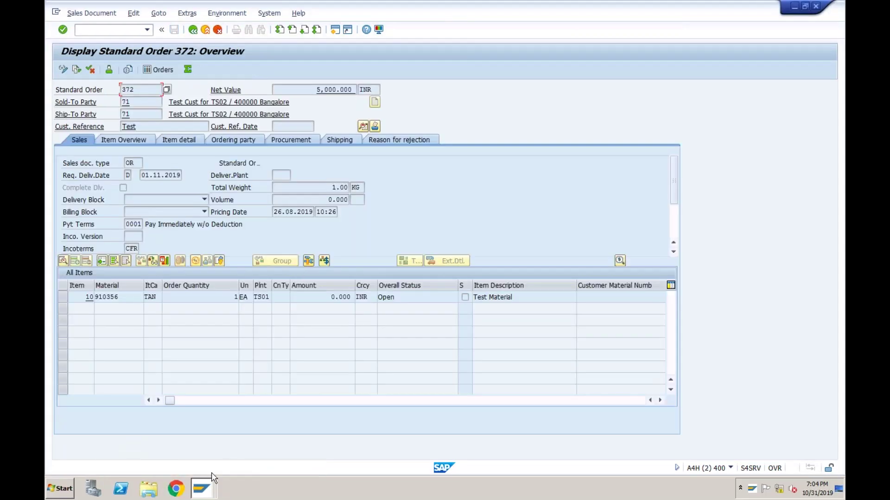
- In the ACDOCA list, page right to the account column and locate account 3001 on order 372
click(204, 486)
click(199, 454)
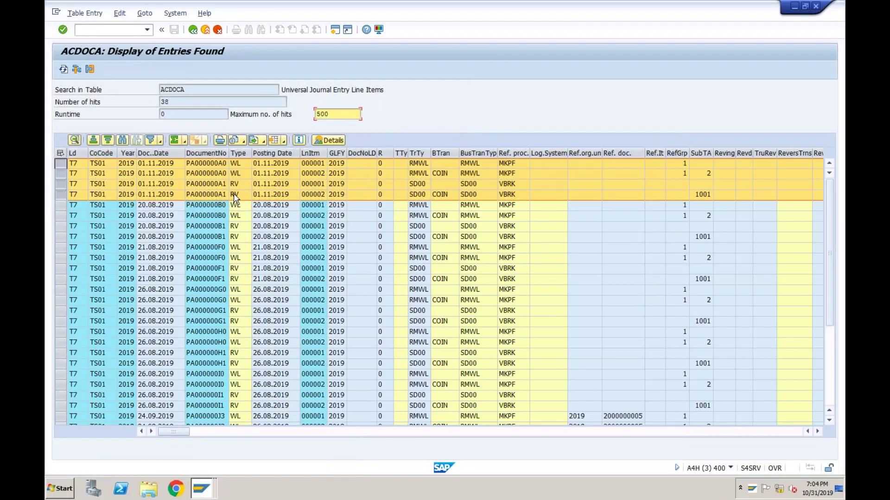
click(344, 432)
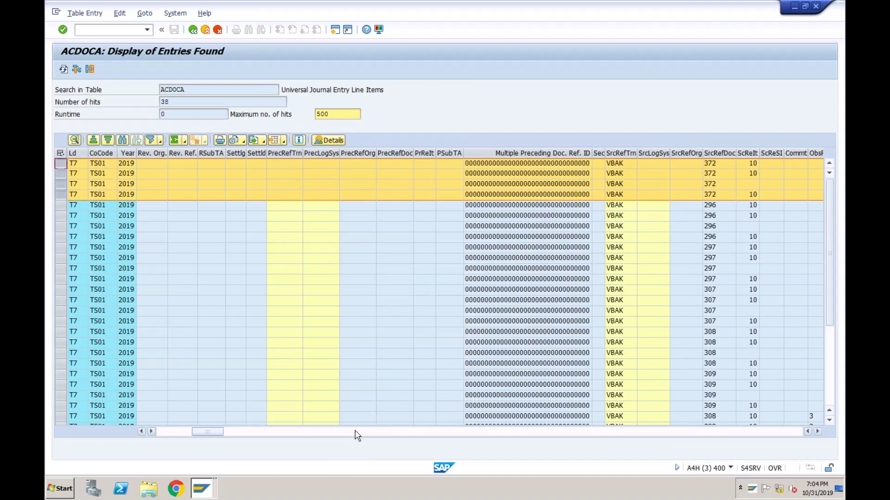
click(357, 432)
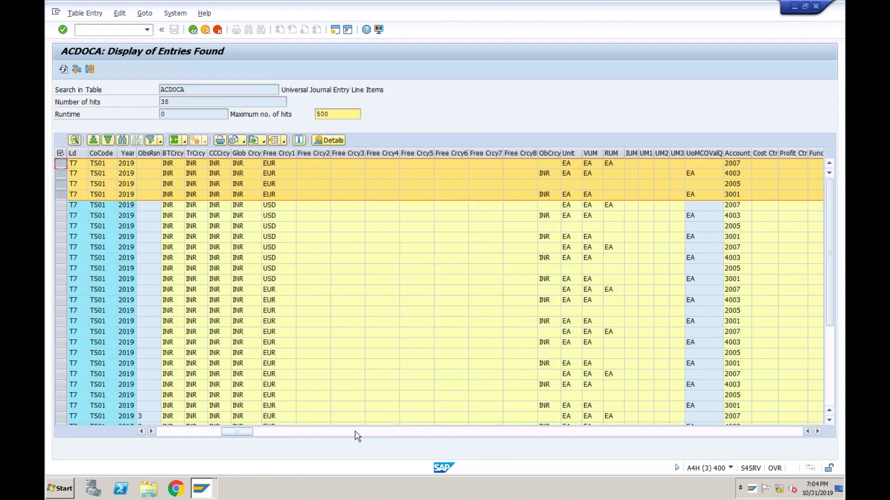
click(733, 196)
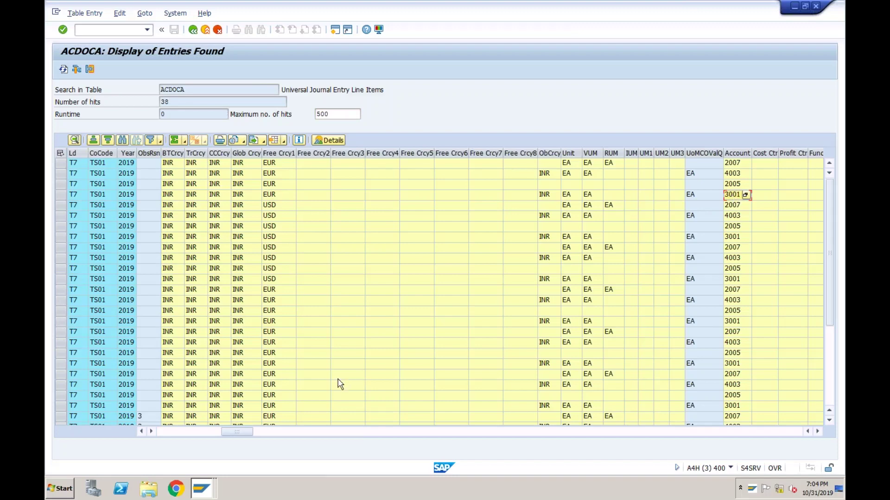
click(202, 489)
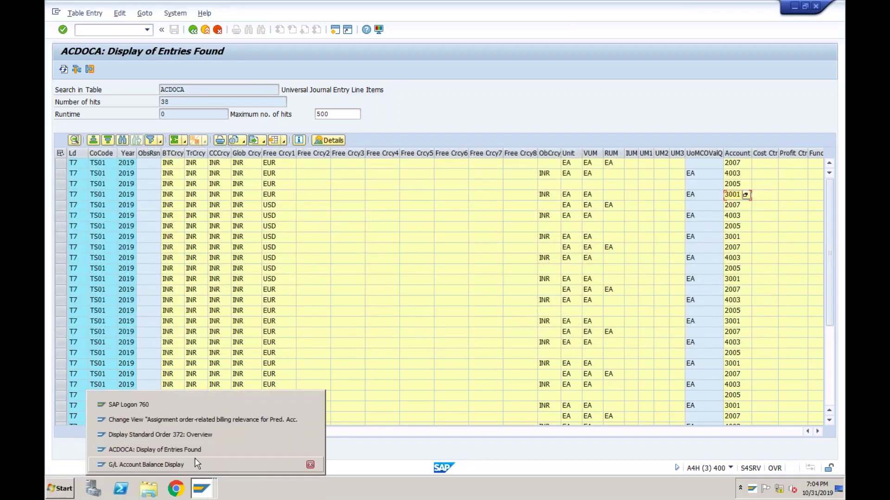
- Run the balance display for account 3001, company code TS01, fiscal year 2019
click(186, 462)
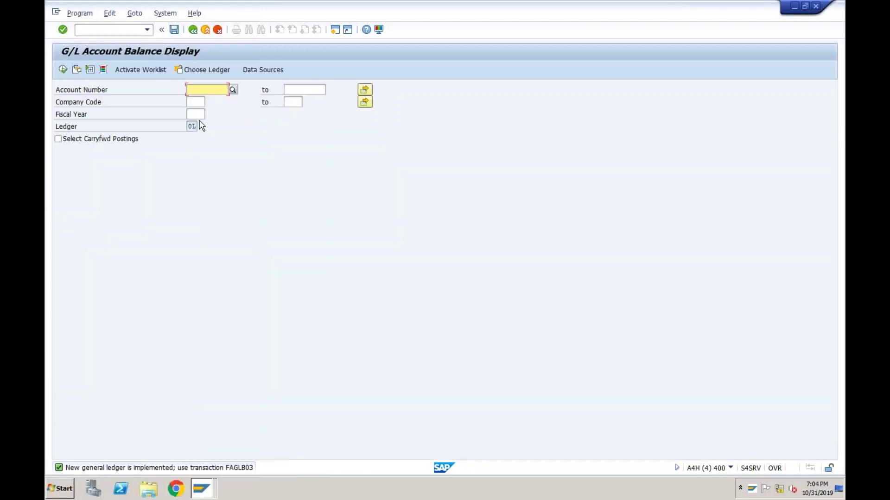
text(3001)
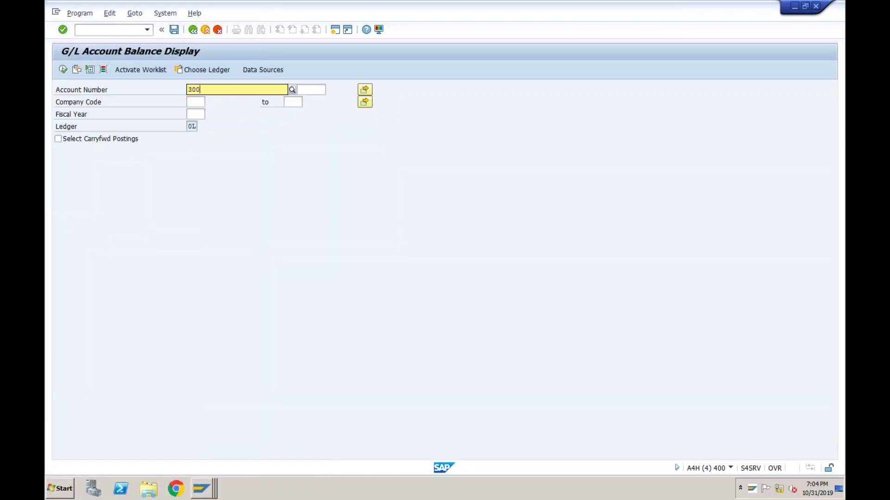
click(190, 104)
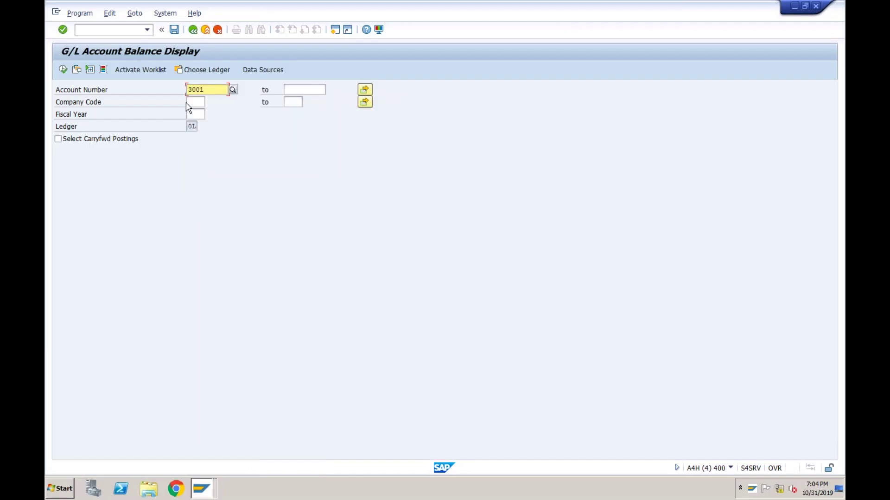
text(ts01)
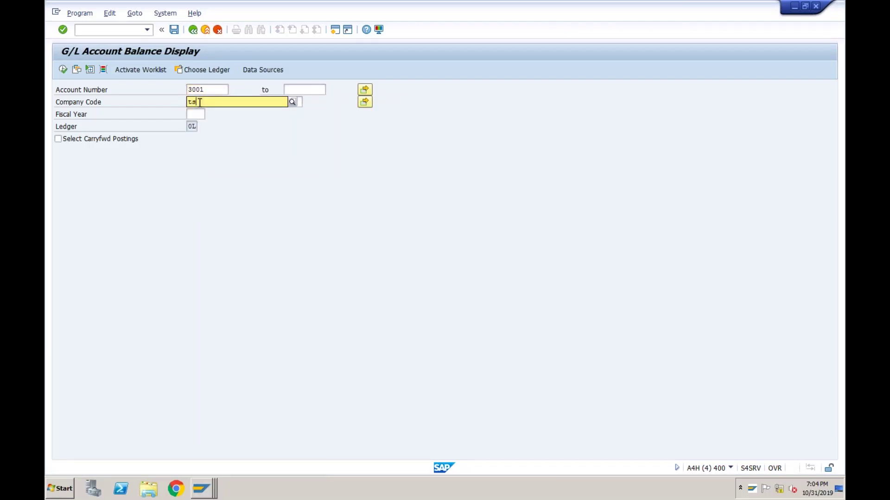
click(200, 122)
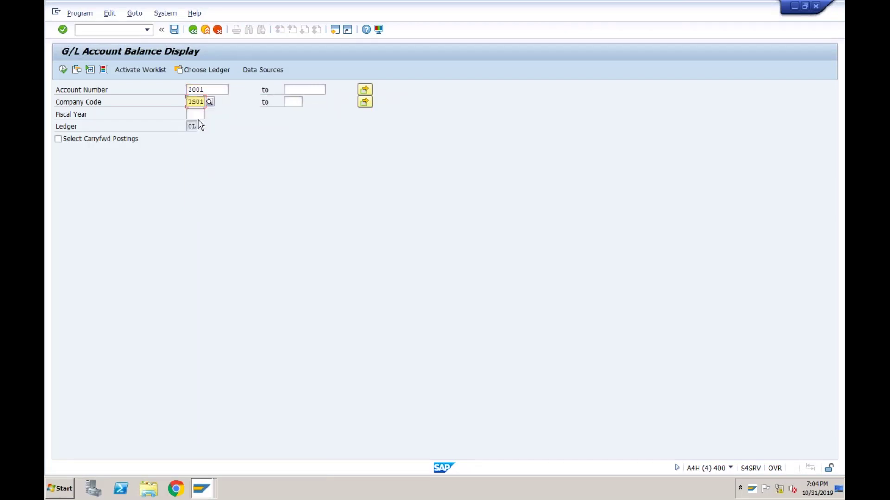
click(197, 114)
text(2019)
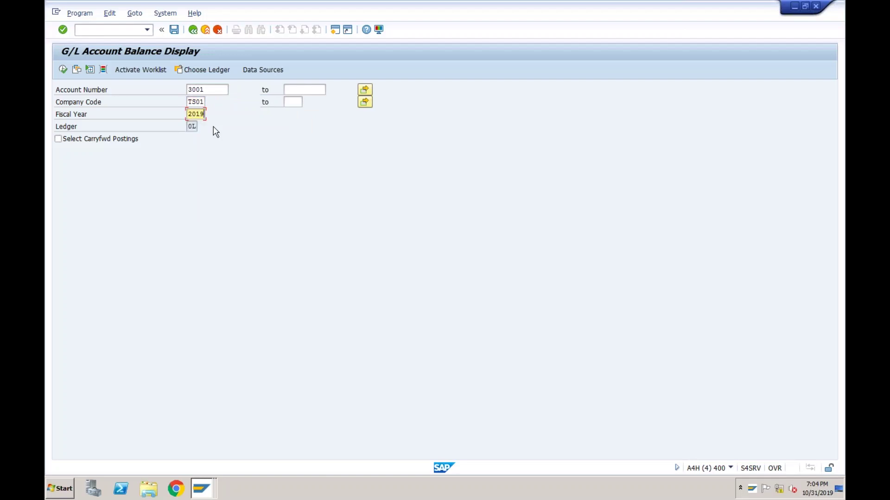
click(62, 69)
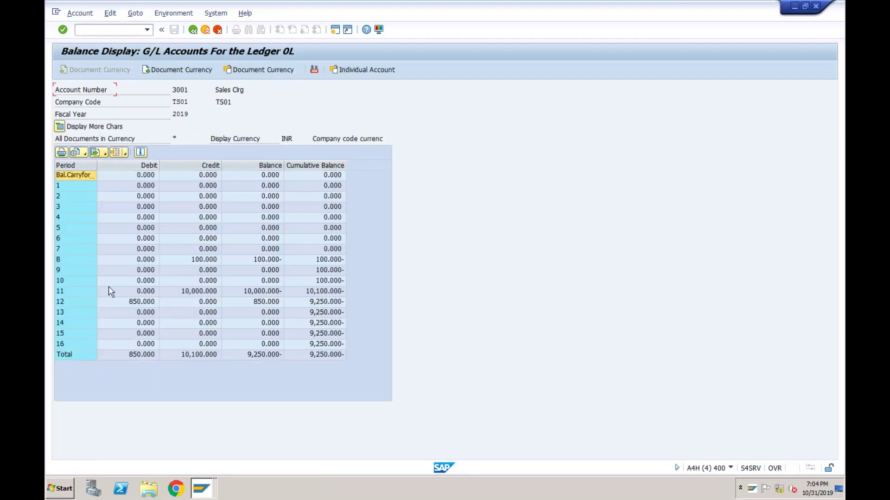
click(107, 292)
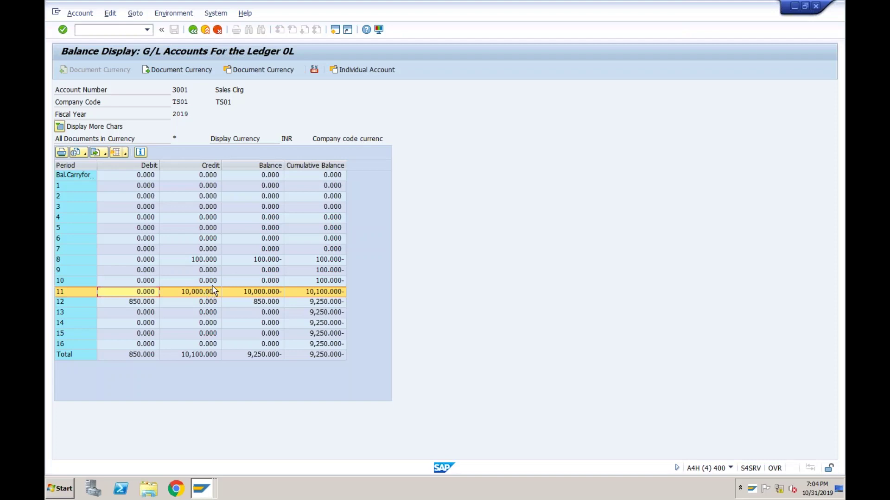
- Return to the selection screen and rerun the balance report for ledger 0L
click(193, 30)
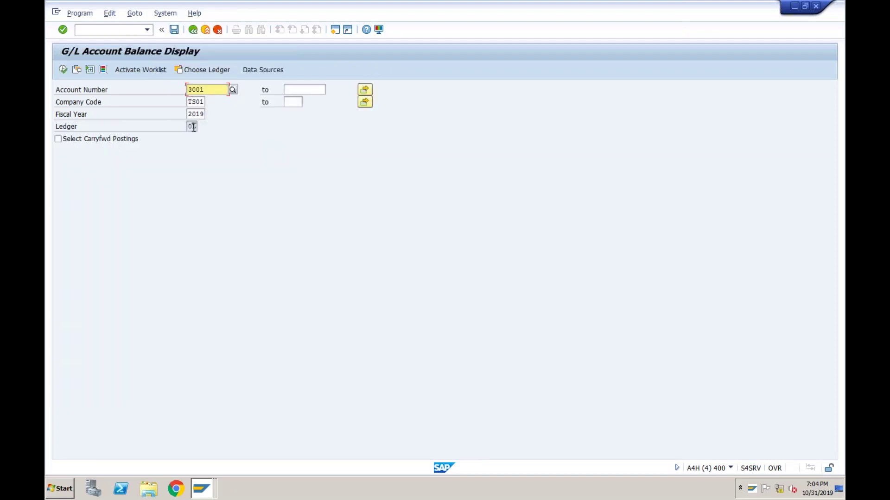
click(193, 127)
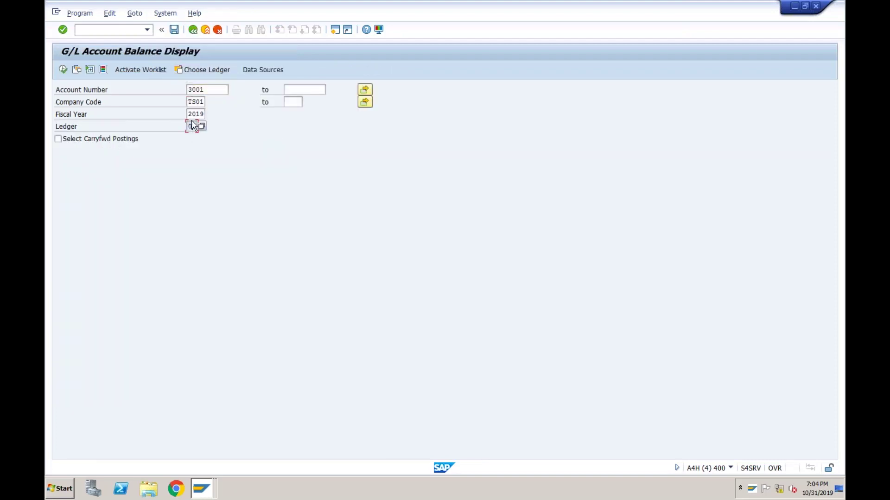
click(63, 70)
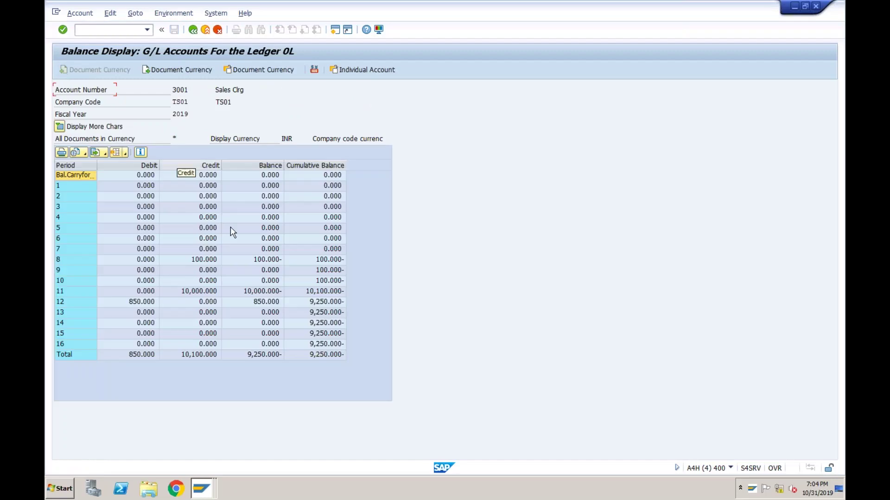
- Drill into period 11 to view the two 5,000.000- INR RV line items, then return
double_click(208, 293)
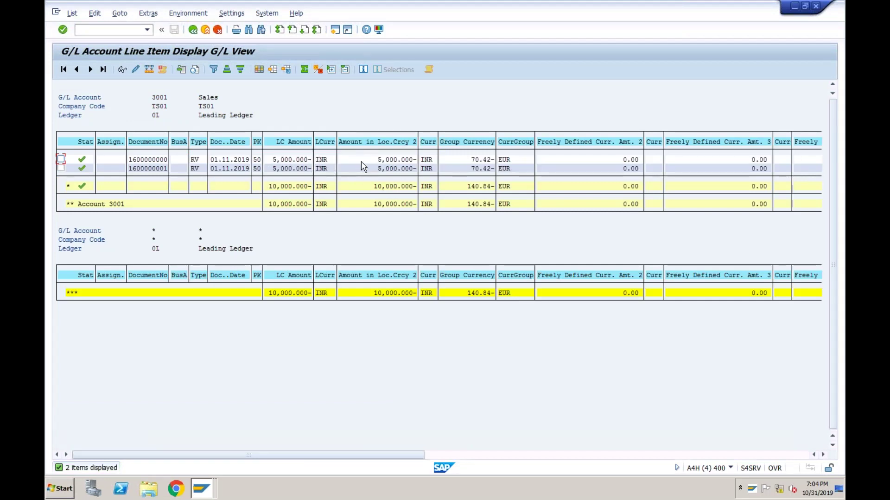
click(371, 186)
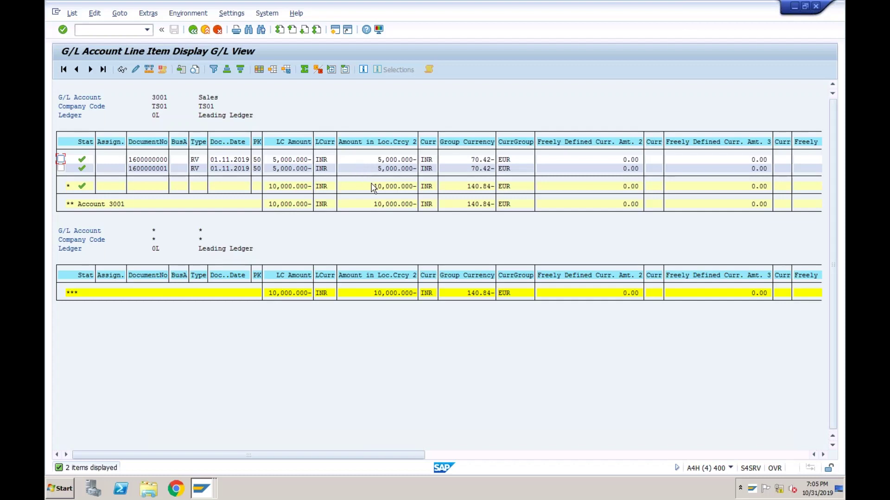
click(192, 31)
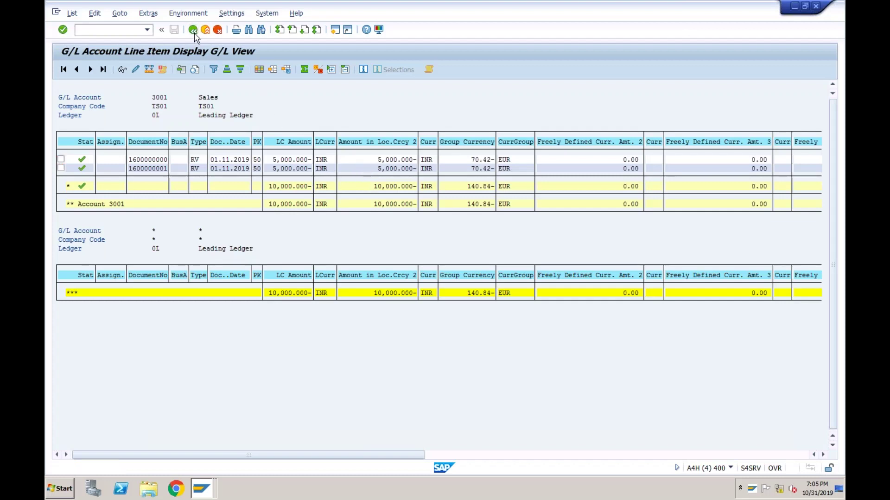
click(193, 30)
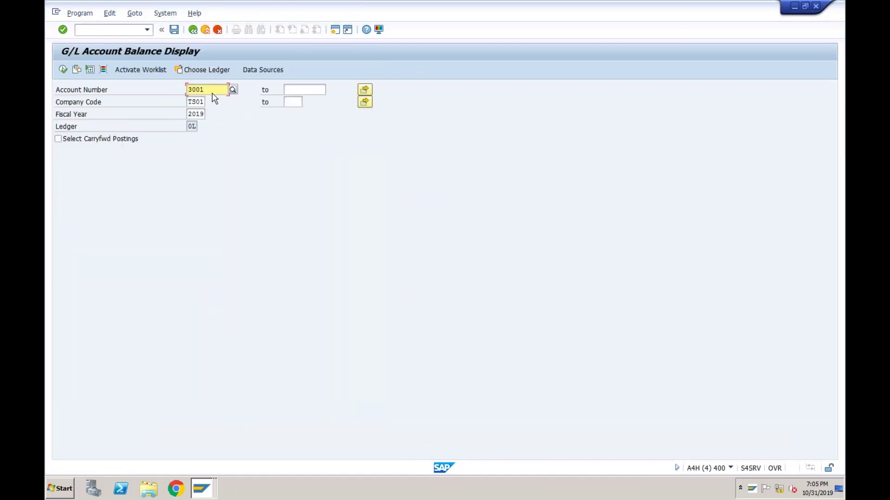
- Switch to ledger T7 and rerun, showing period 11's 15,000.000 credit on account 3001
click(220, 72)
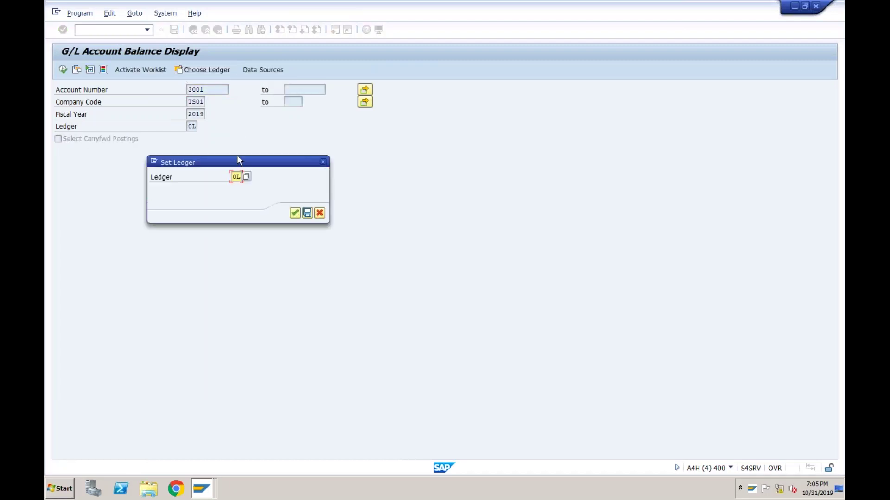
text(T7)
click(294, 213)
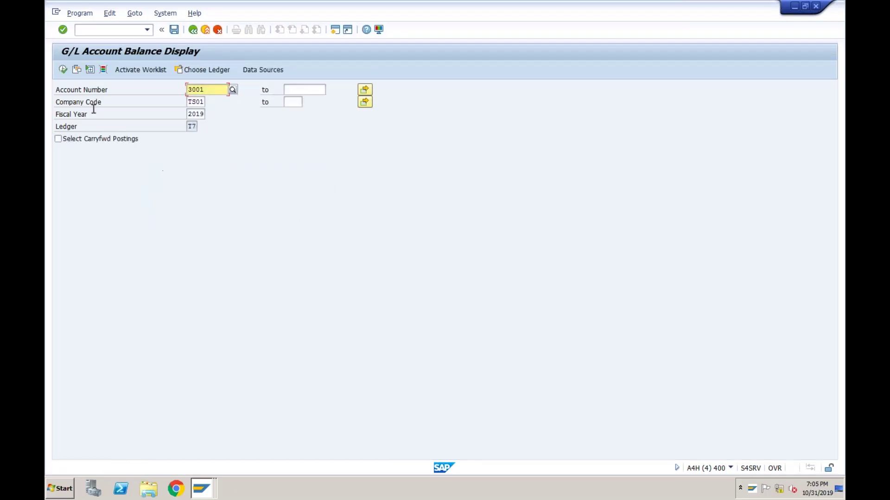
click(63, 70)
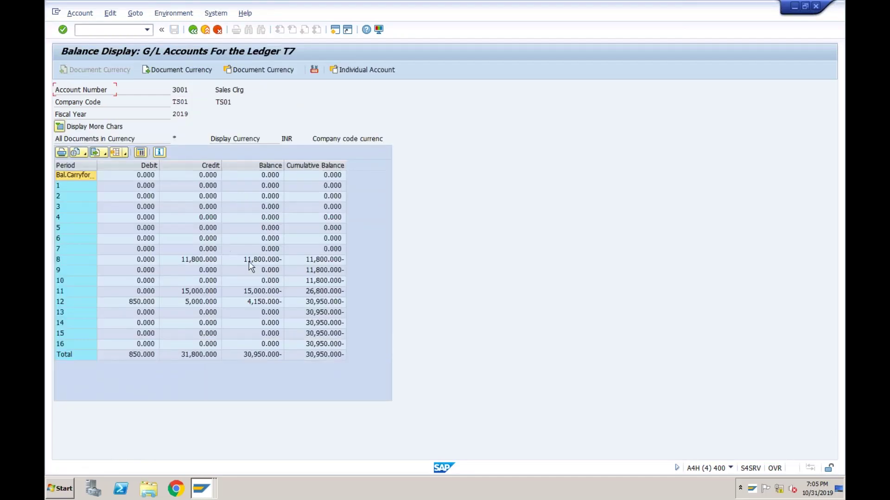
click(200, 292)
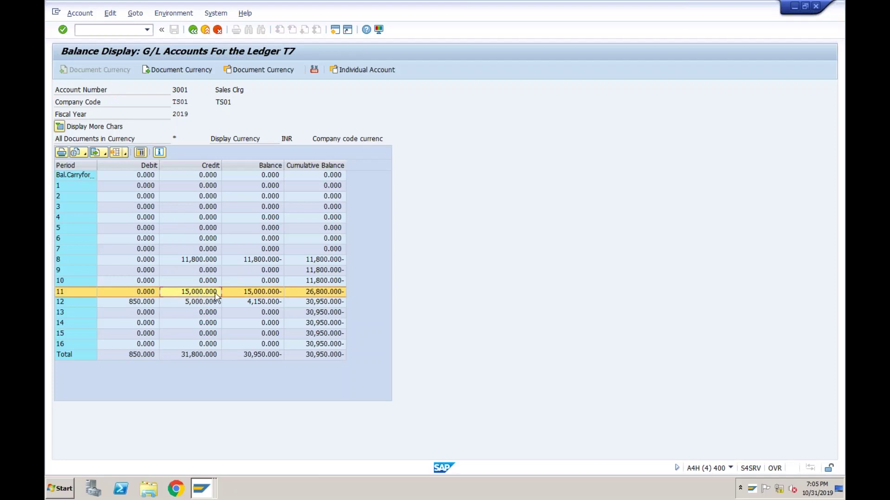
- Drill into period 11's three 5,000 INR line items in ledger T7 and select document PA000000A1
double_click(245, 293)
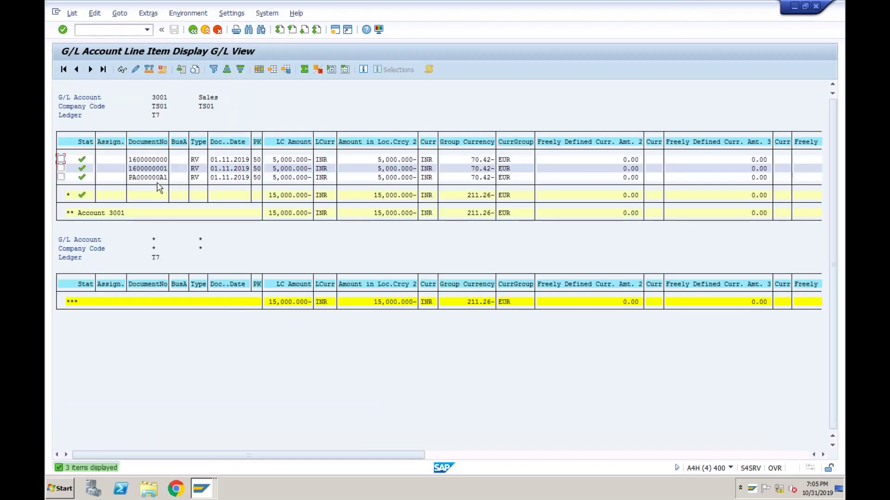
click(158, 178)
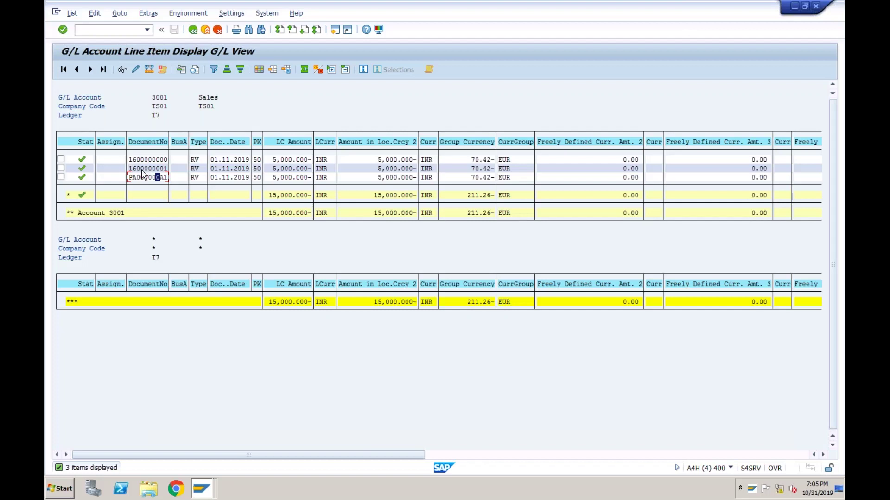
click(141, 177)
click(157, 178)
- Display predictive document PA000000A1 and inspect its 5,000 lines on accounts 3001 and 2005
click(122, 70)
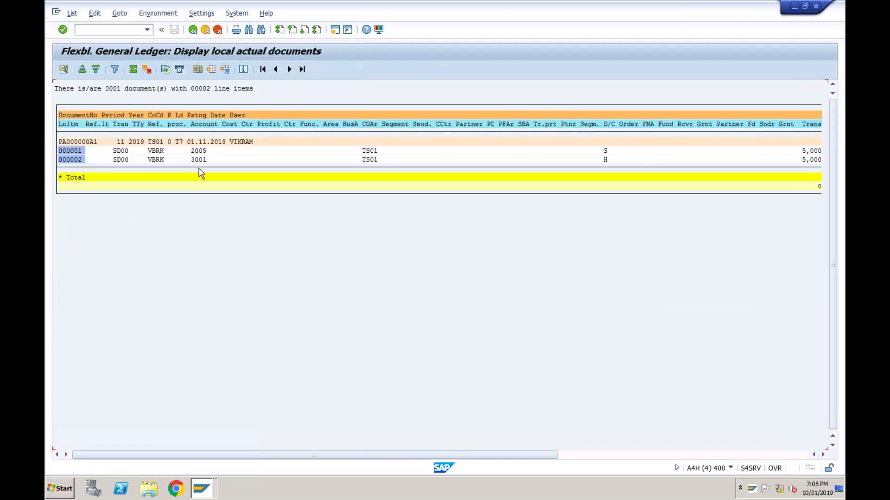
click(204, 160)
click(196, 150)
key(Tab)
- Return to account 3001's line items, then switch to the ACDOCA window showing 38 TS01 hits
click(193, 30)
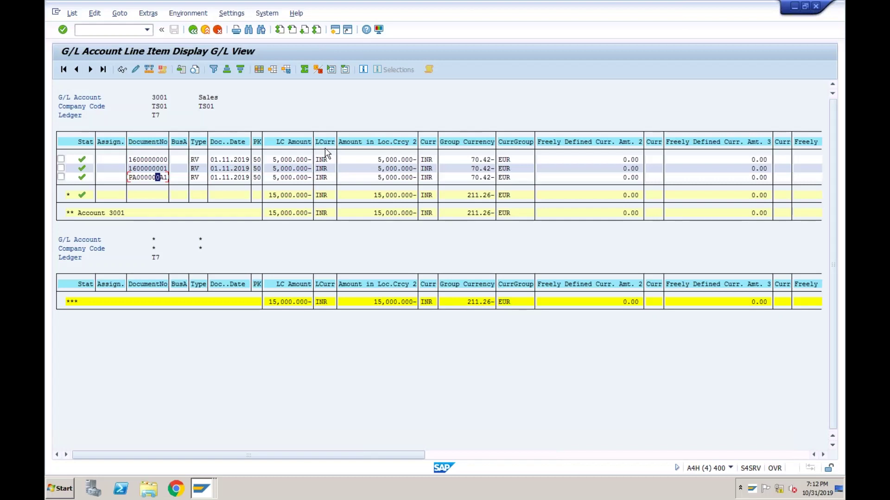
click(149, 179)
right_click(202, 488)
click(185, 446)
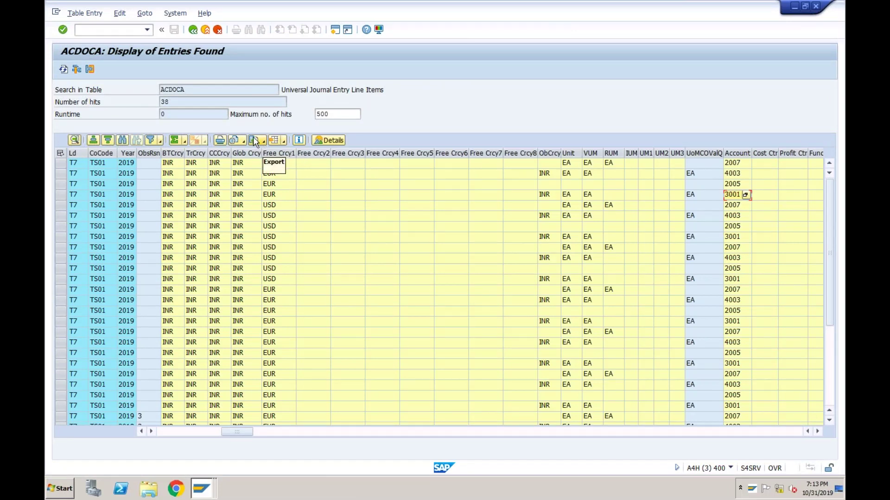
click(147, 30)
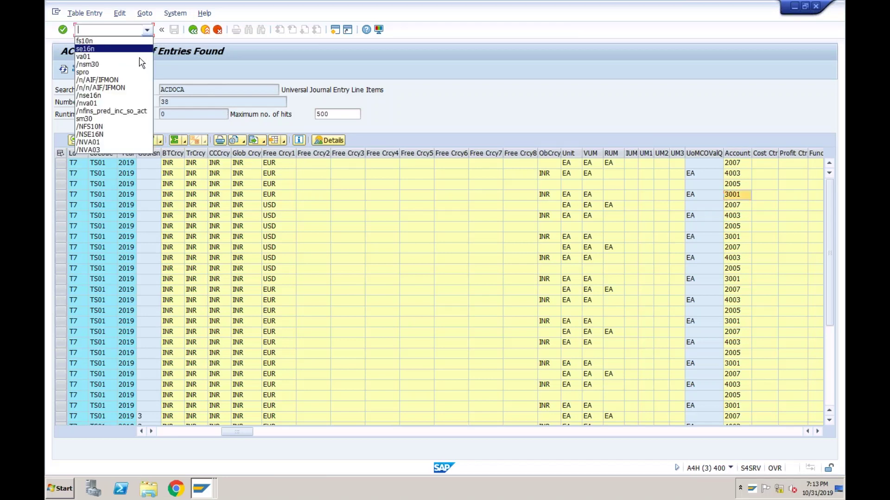
- Run /n/AIF/IFMON and open error handling for Predictive Accounting's ACNL_SO/00001 sales order notifications
click(125, 81)
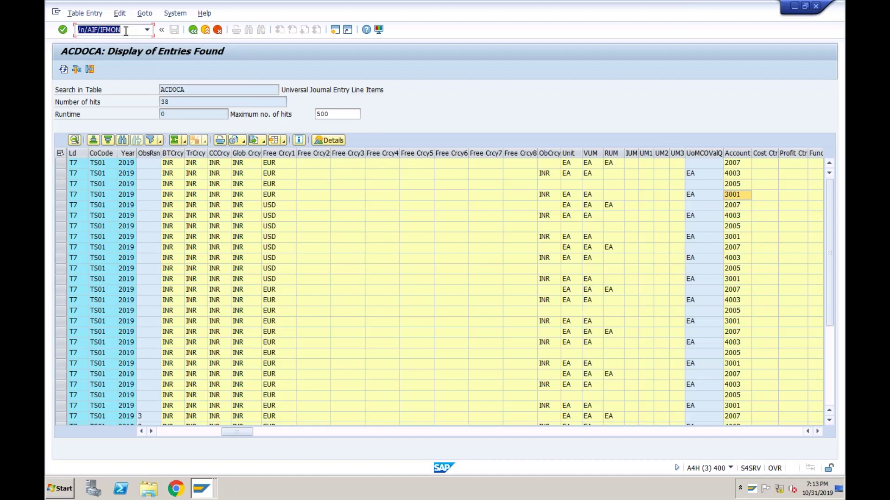
key(Return)
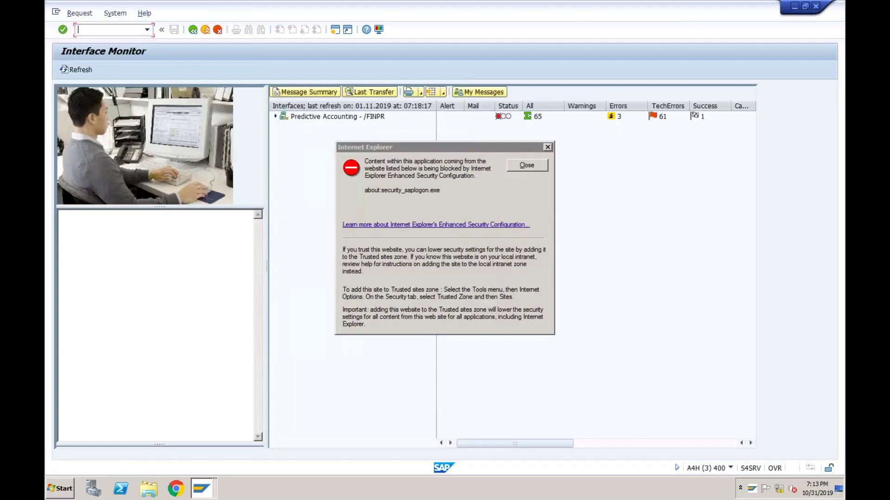
click(523, 167)
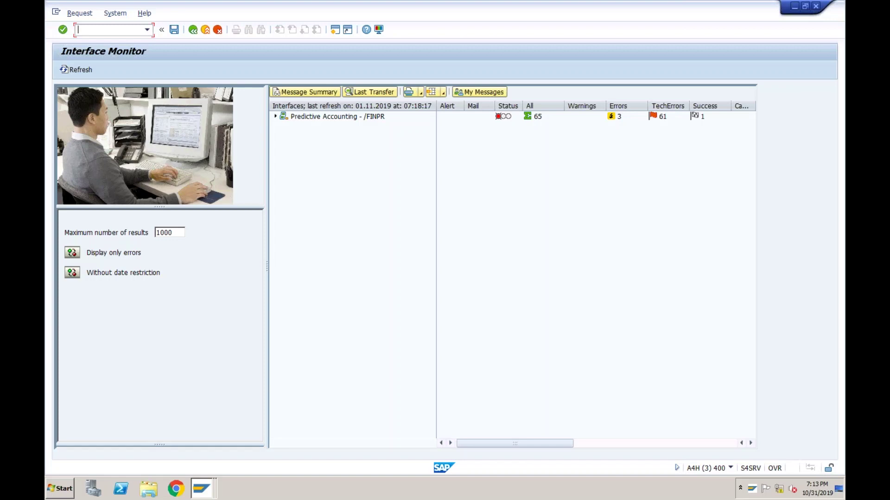
click(275, 116)
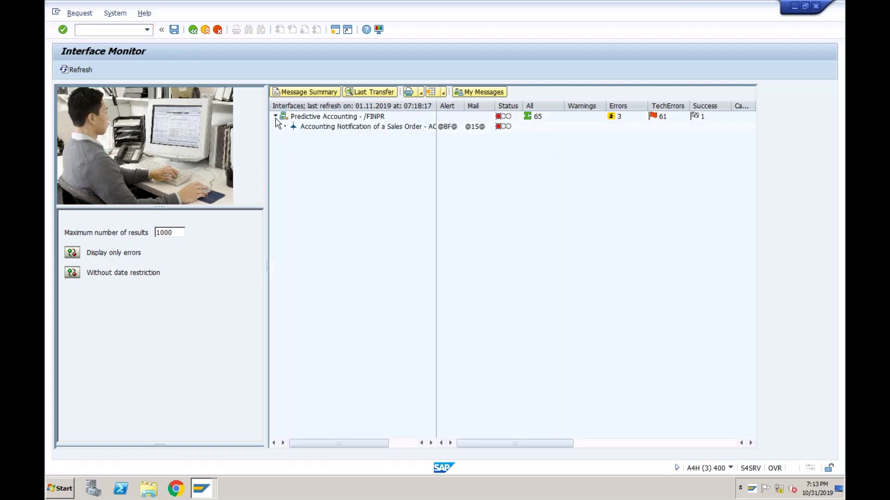
double_click(318, 128)
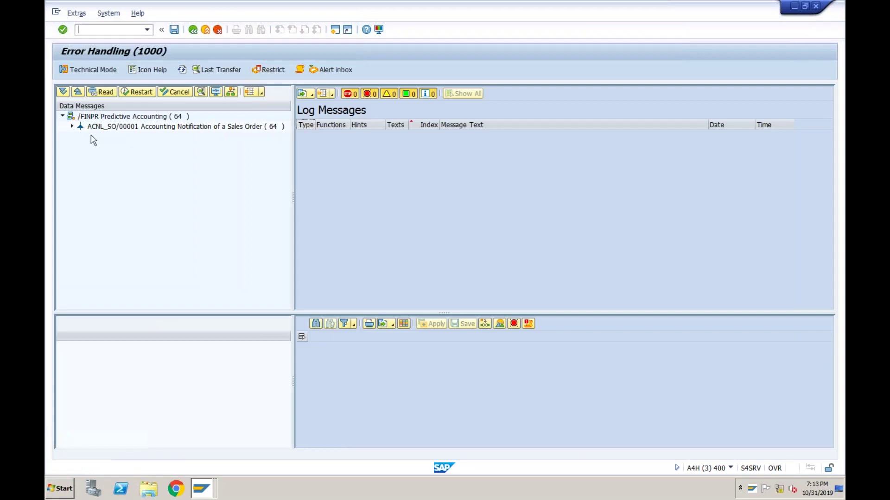
- Open the 01.11.2019 04:04:41 message, viewing its sales order 368 data and missing-Reference error log
click(72, 126)
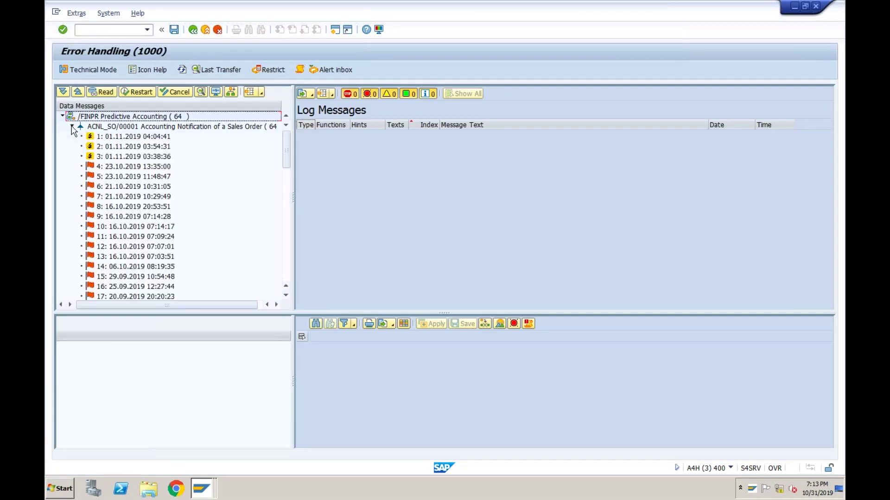
click(122, 137)
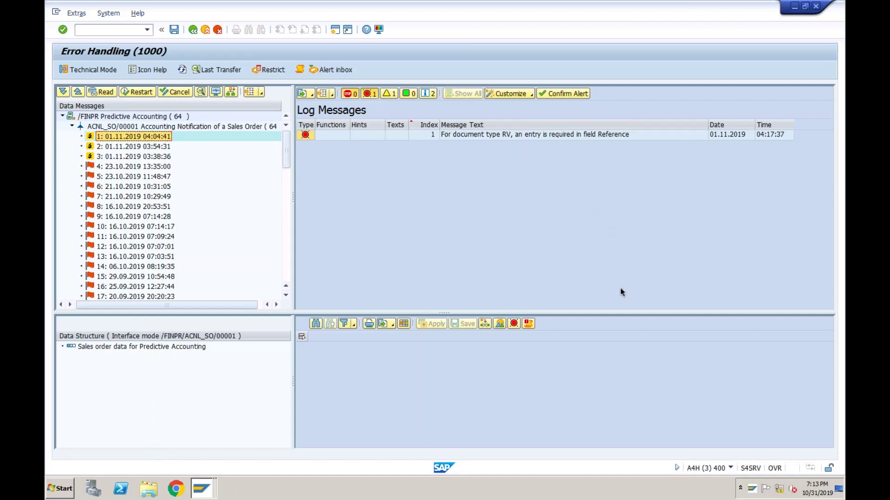
double_click(197, 346)
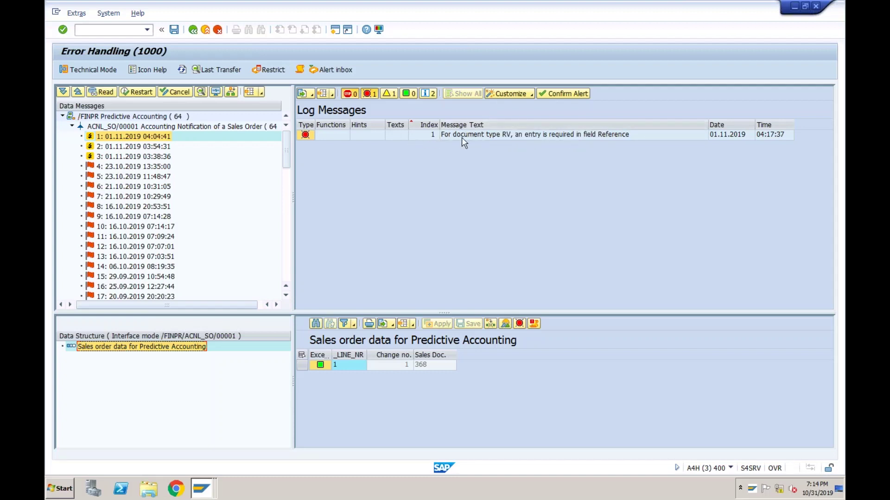
click(307, 135)
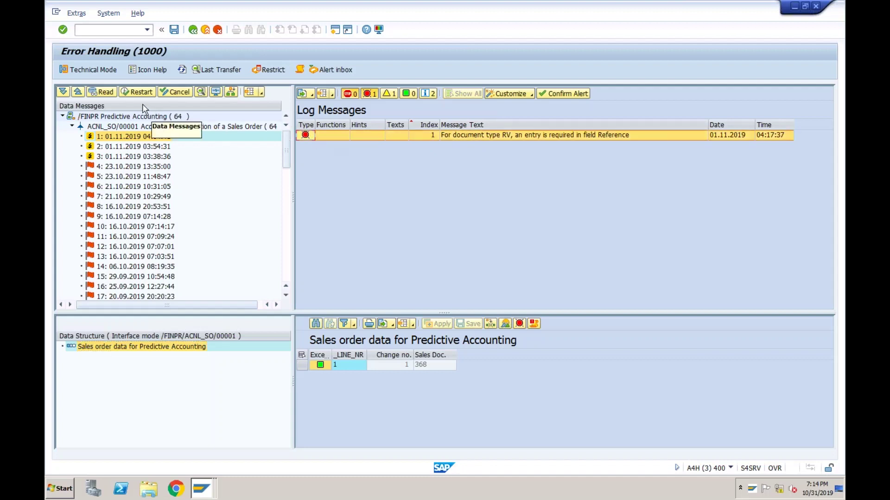
- Restart the failed notification message, then open SE16N for table ACDOCA in the other session
click(135, 92)
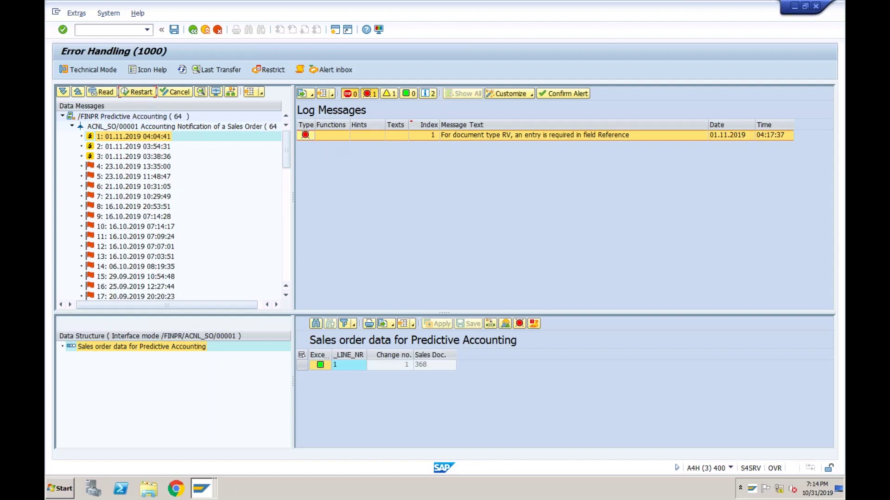
click(197, 214)
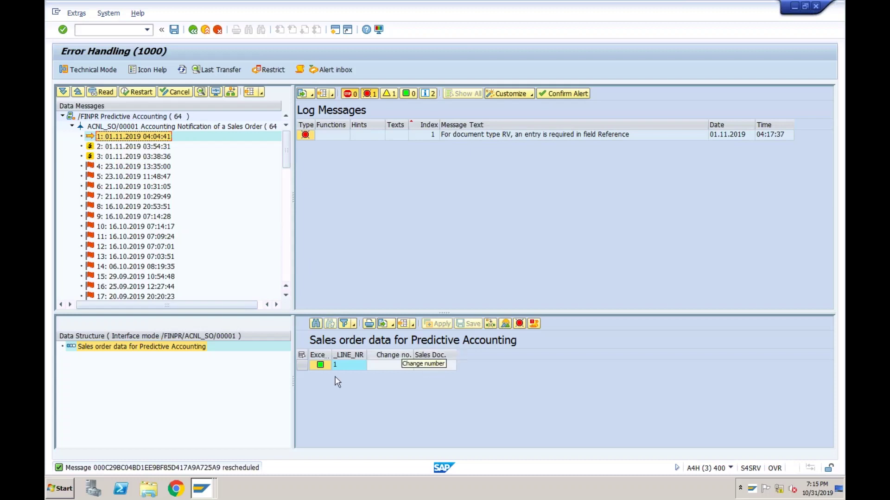
click(204, 488)
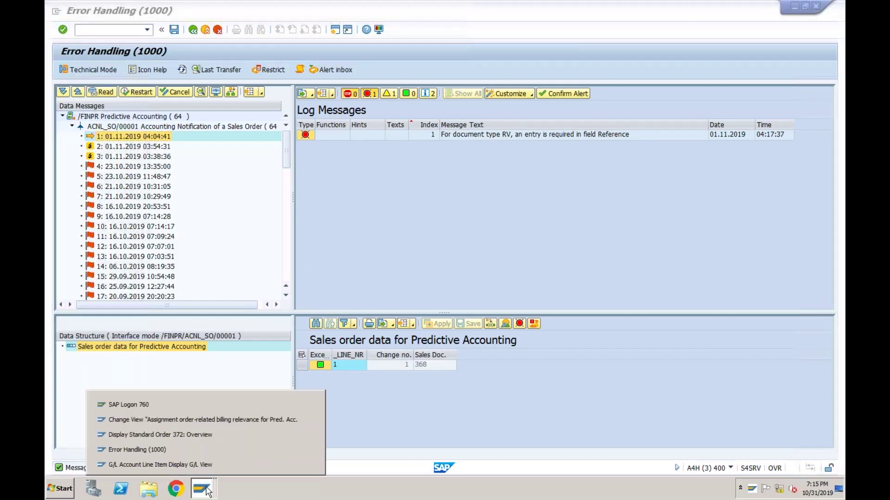
click(188, 435)
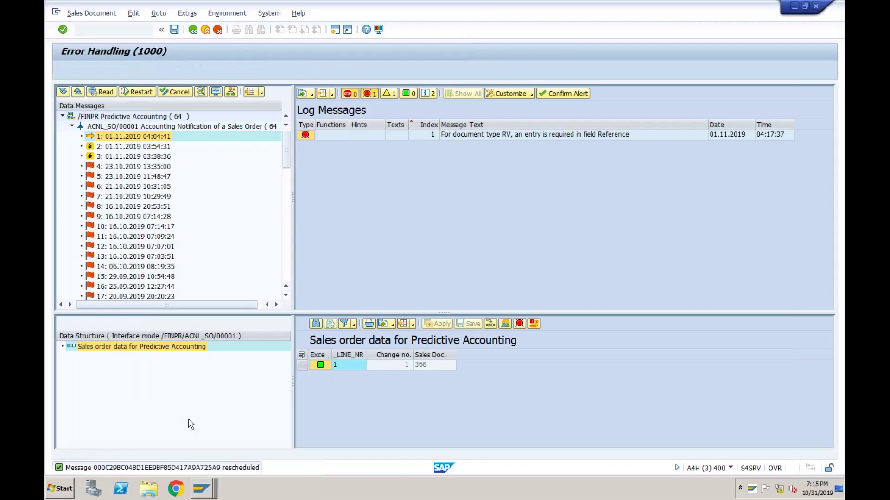
click(112, 29)
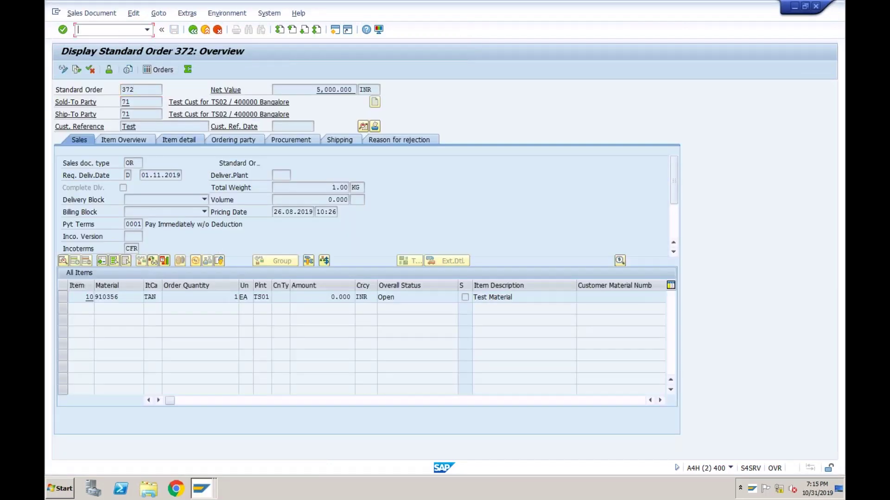
text(/nse16n)
key(Return)
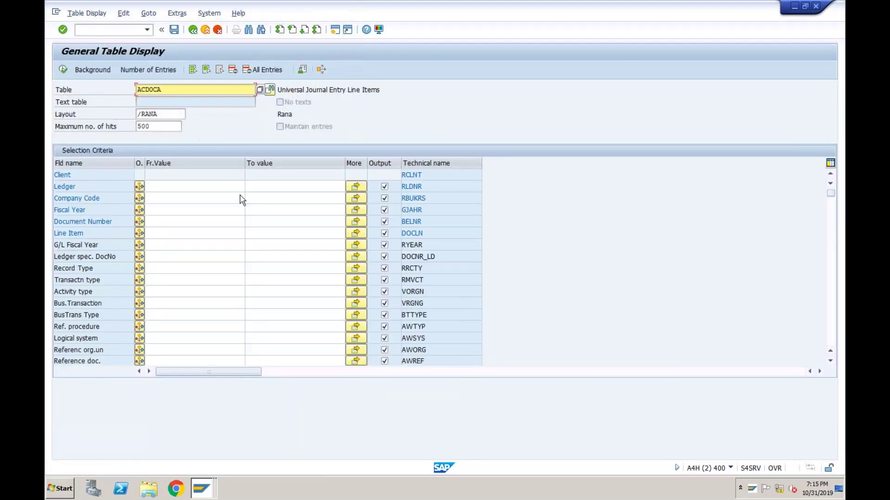
- Select ACDOCA entries for company code ts01 and ledger T7, now returning 42 hits
click(171, 203)
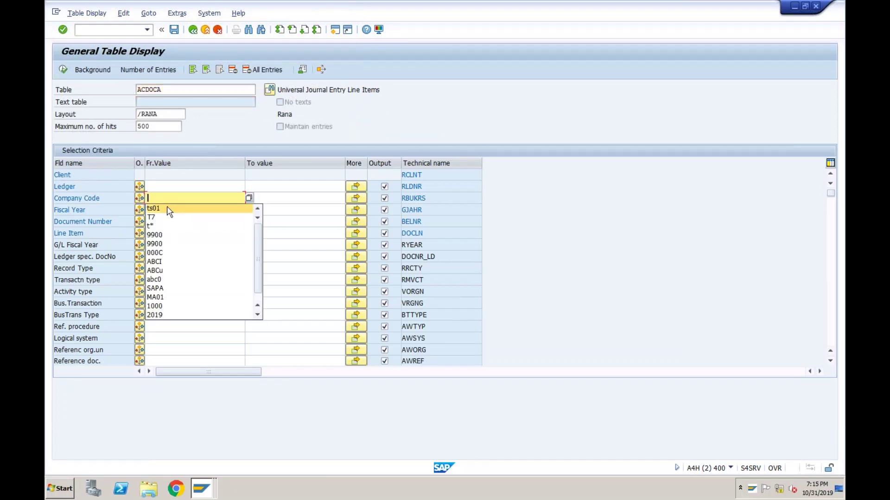
click(165, 207)
click(161, 186)
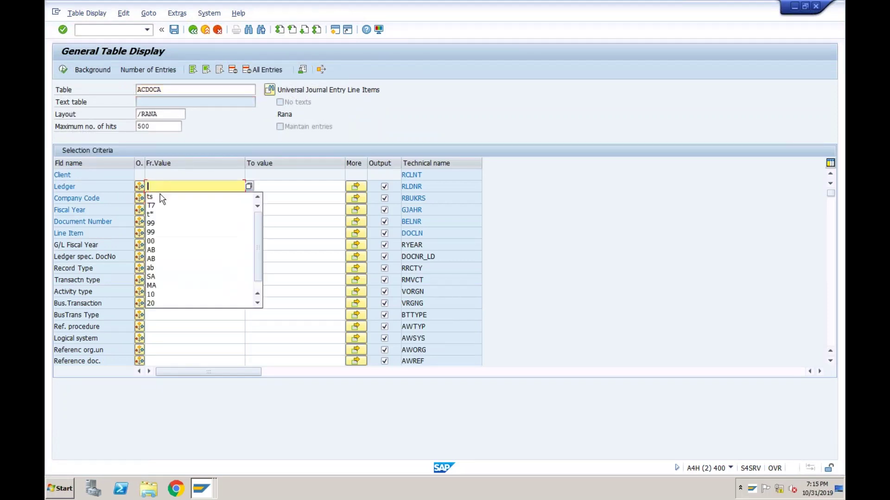
click(160, 210)
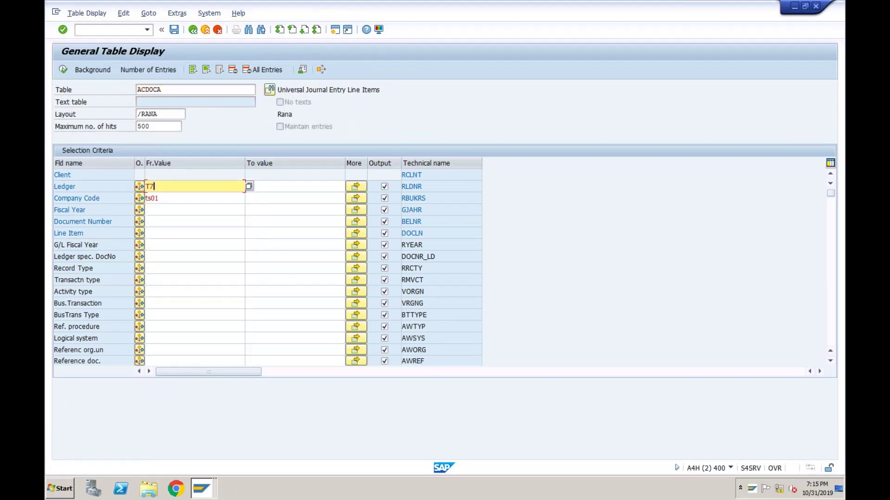
click(63, 70)
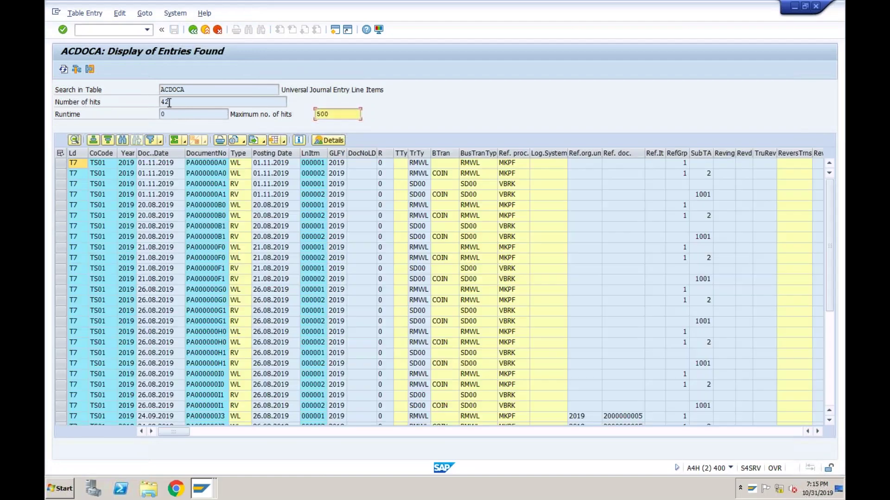
- Find the SrcRefDoc column and select the four new ACDOCA lines for sales order 368
click(161, 101)
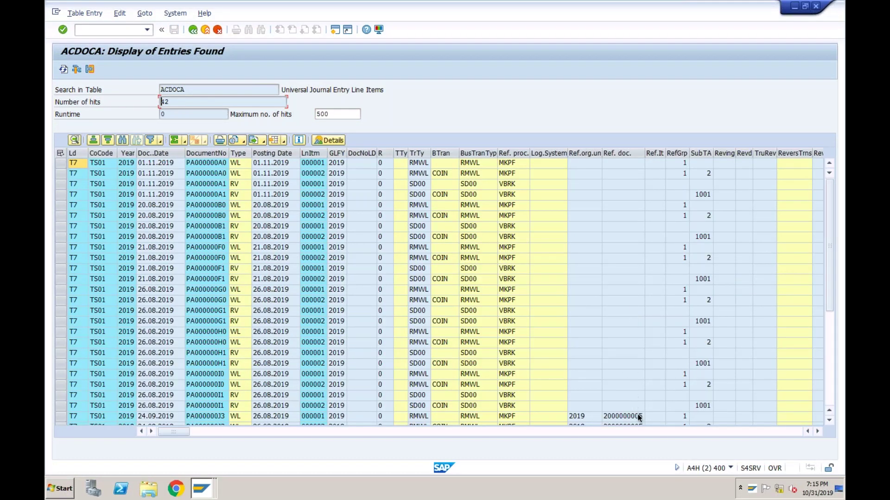
click(818, 432)
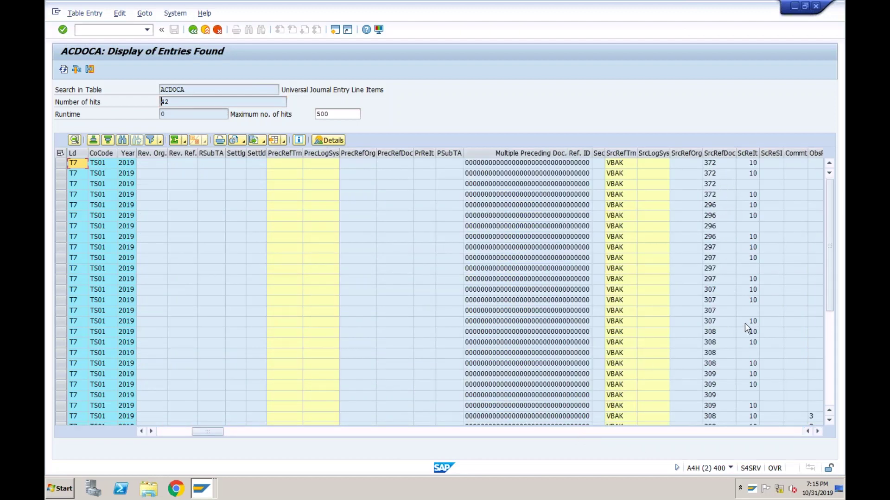
click(833, 346)
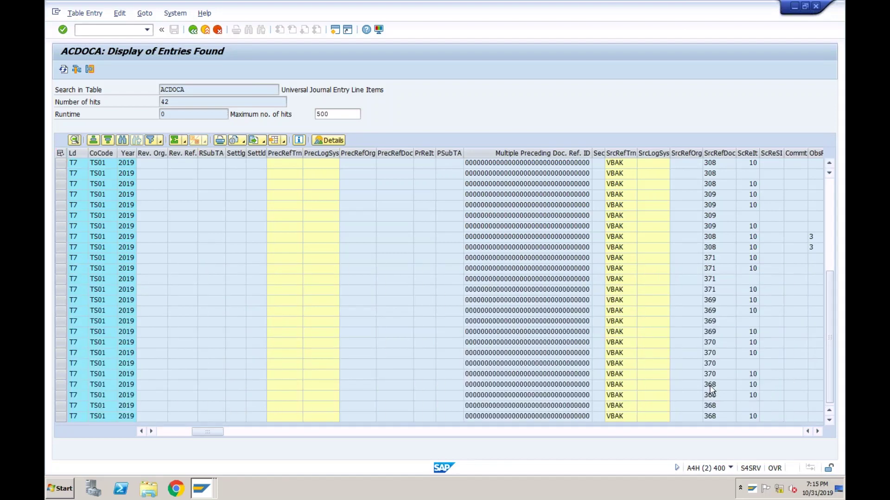
click(712, 386)
drag(60, 385, 64, 416)
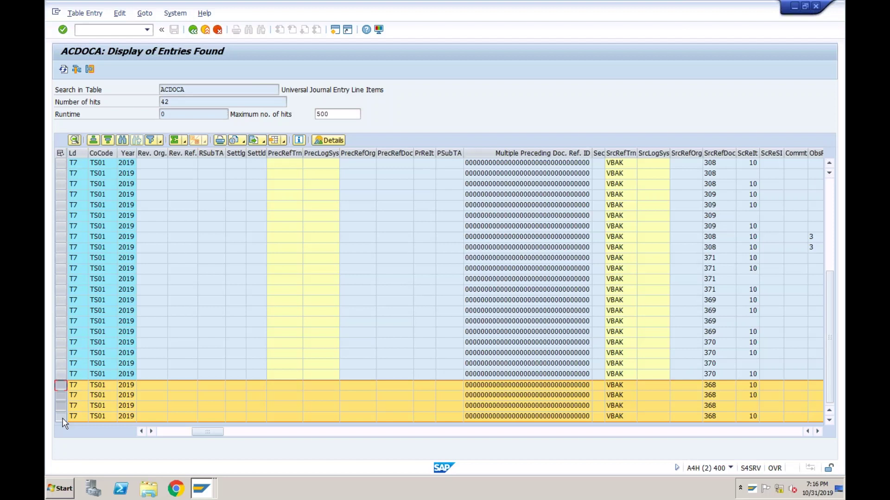
- Rerun /n/AIF/IFMON to see Predictive Accounting's 65 messages with 2 errors and 2 successes
click(147, 30)
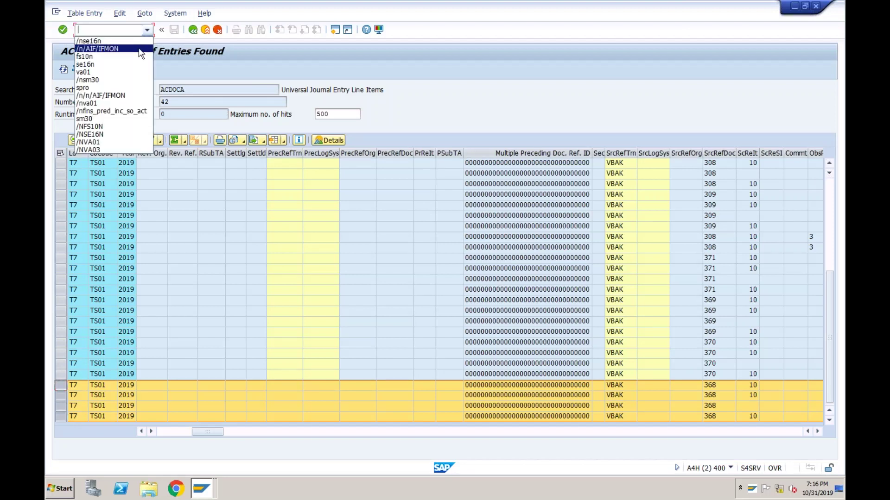
click(139, 49)
key(Return)
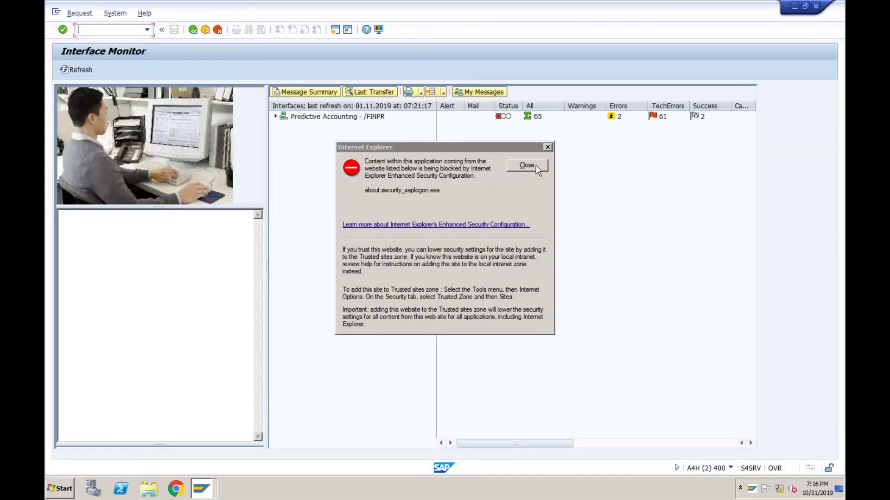
click(535, 164)
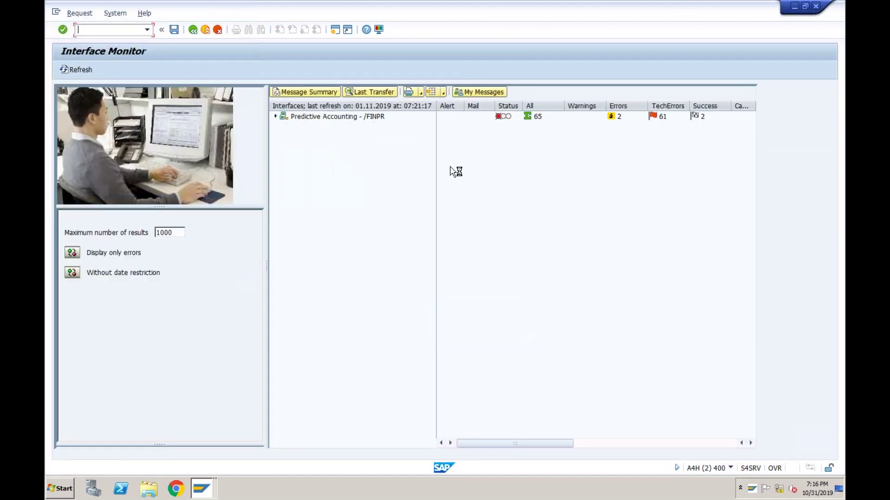